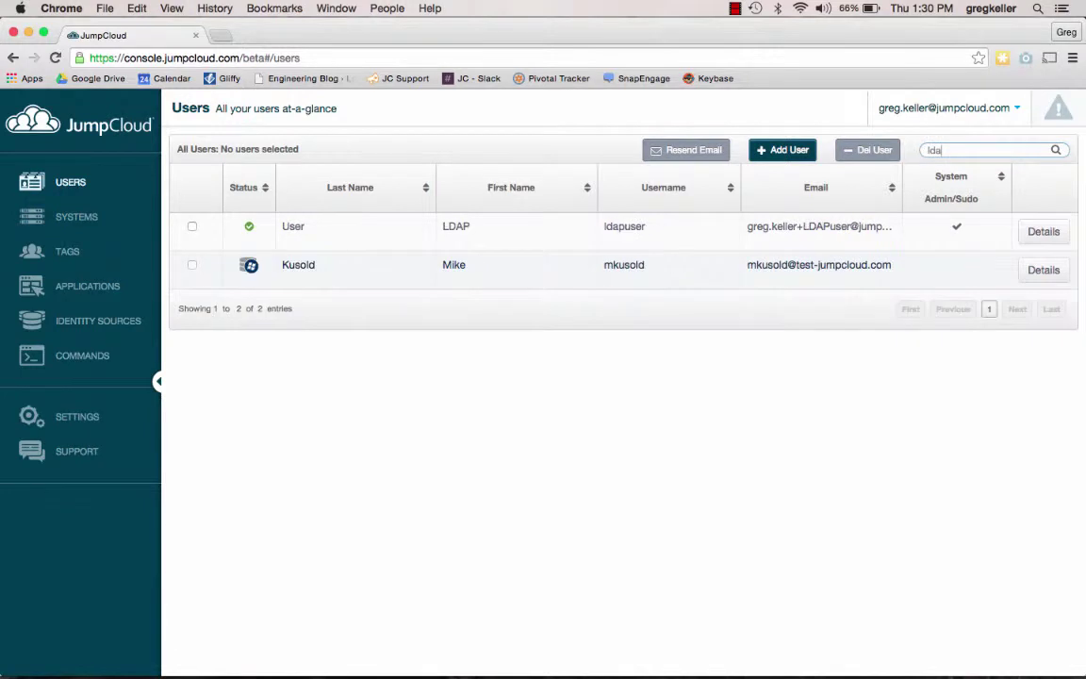
Step: Open the LDAP User account's details page to show its LDAP binding service account setting
type("a")
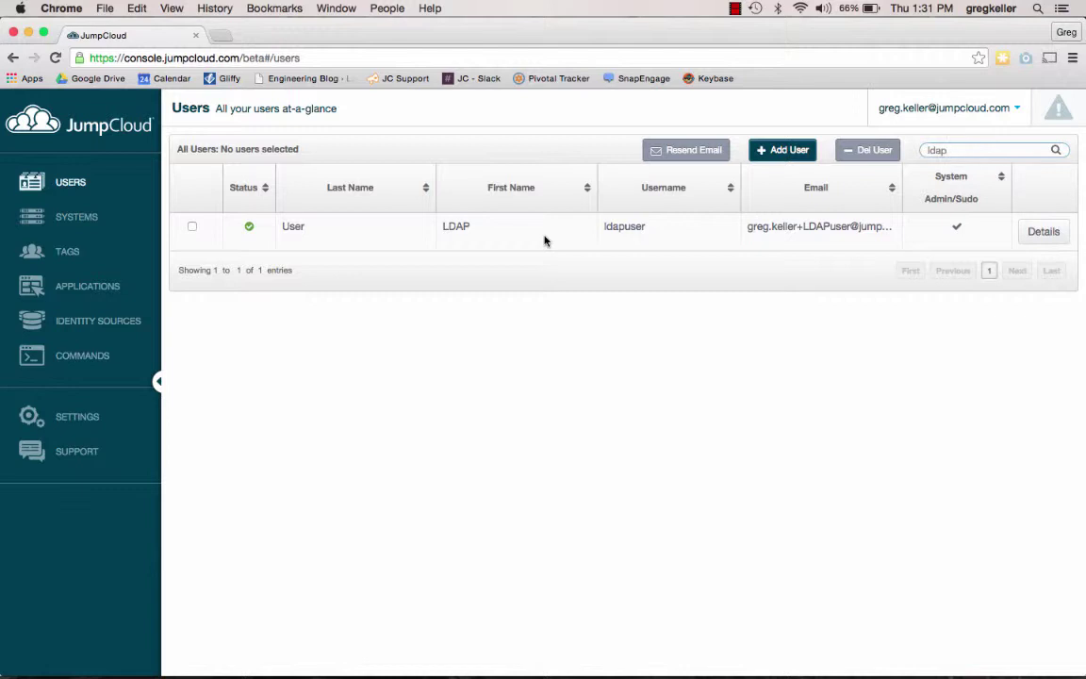
left_click(1045, 232)
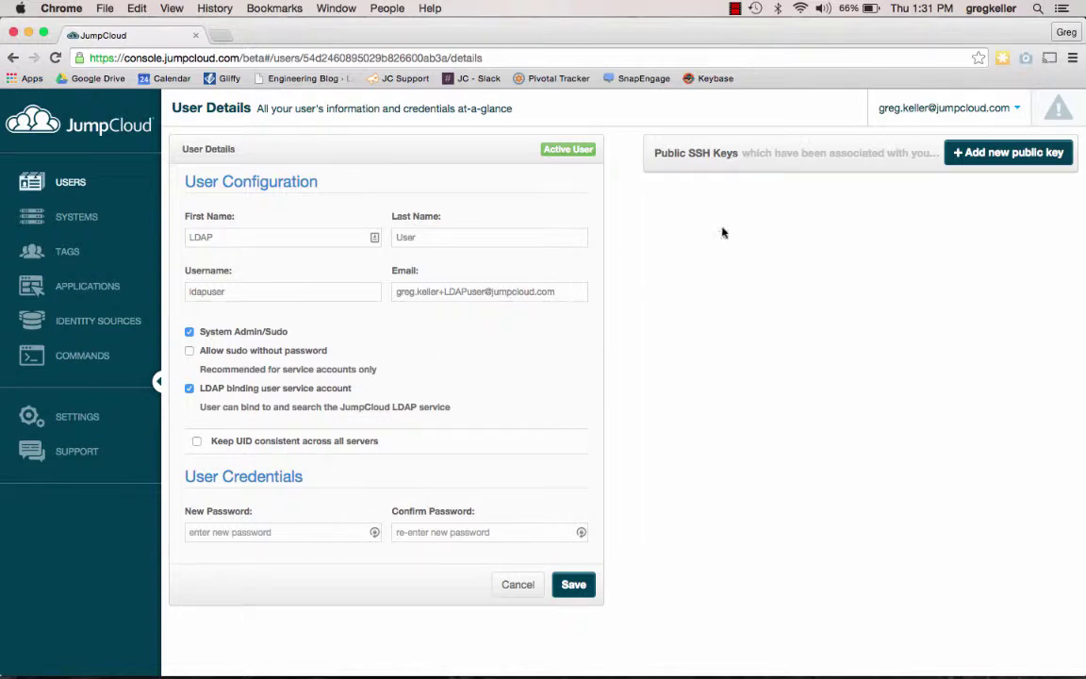
Step: Add a JumpCloud user, entering the person's first name, last name, username and e-mail
left_click(82, 187)
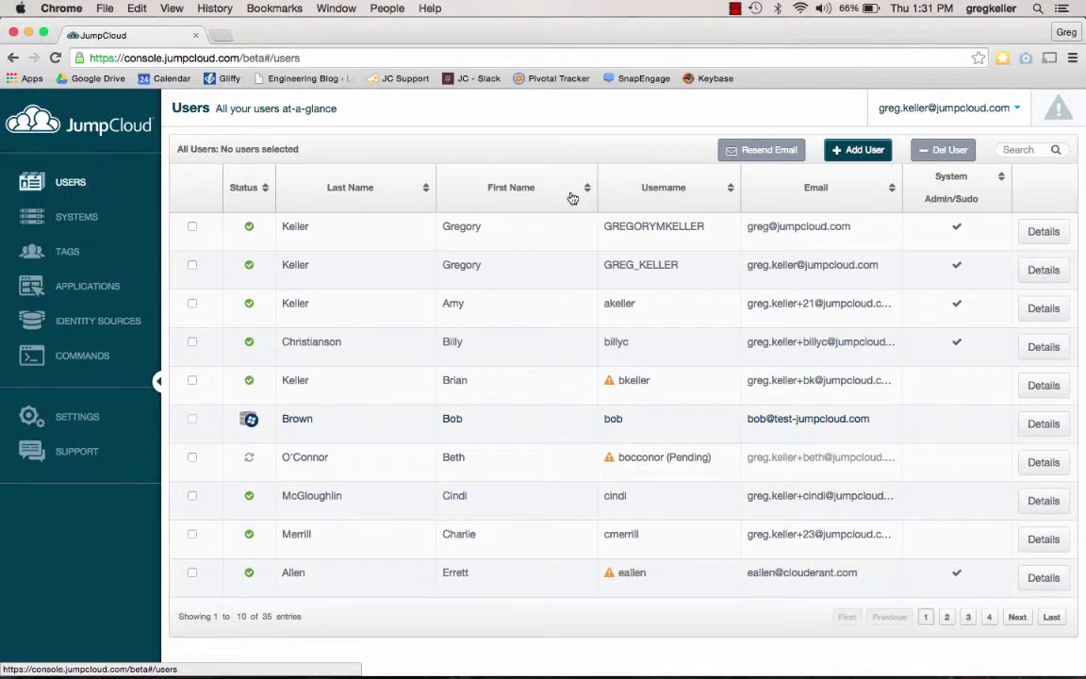
left_click(876, 158)
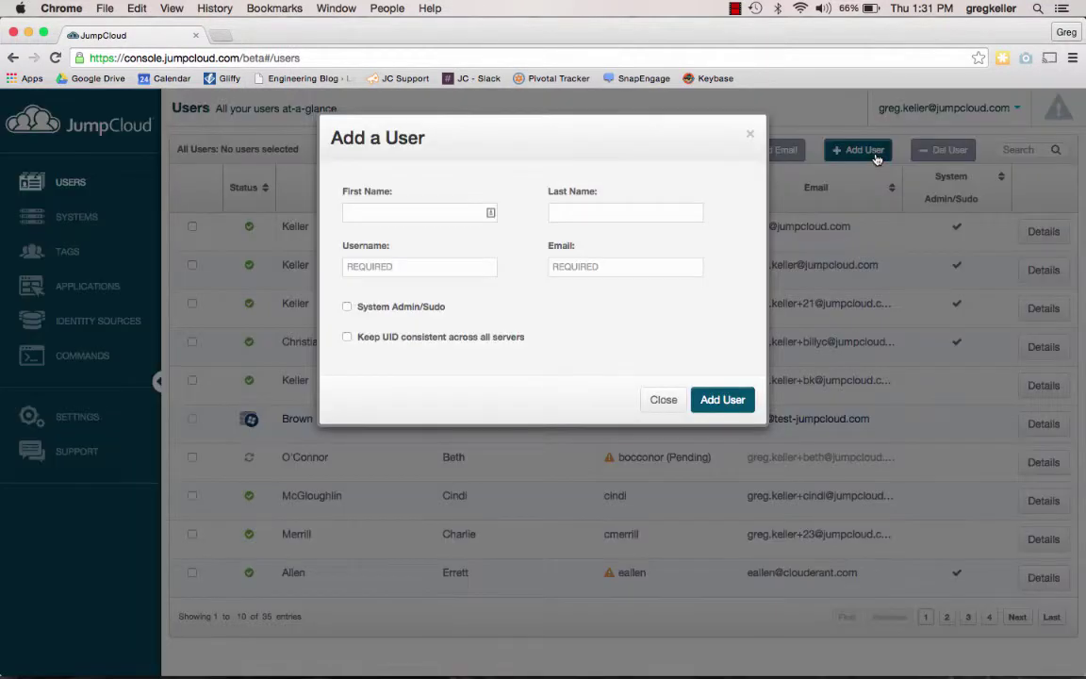
left_click(408, 213)
key("Tab")
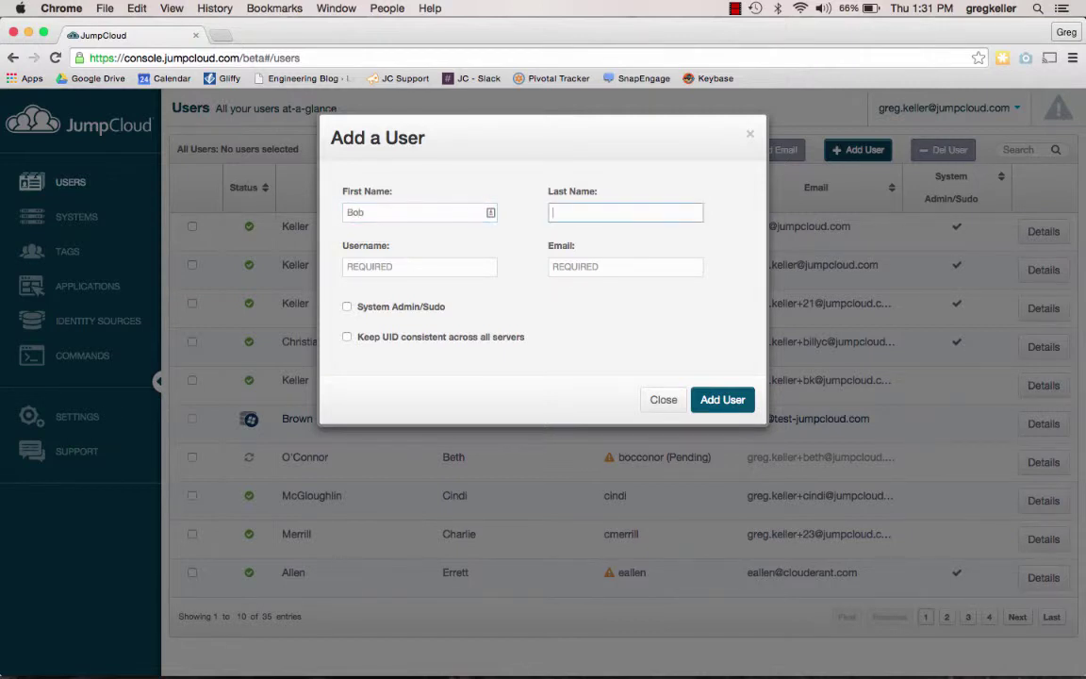
key("Tab")
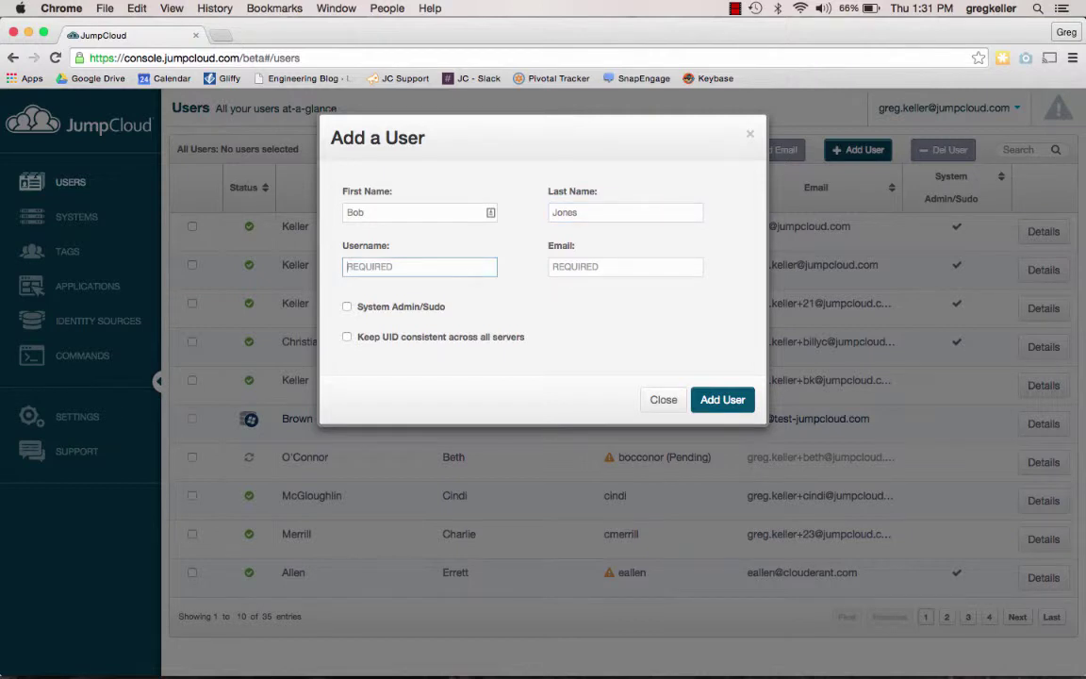
left_click(572, 266)
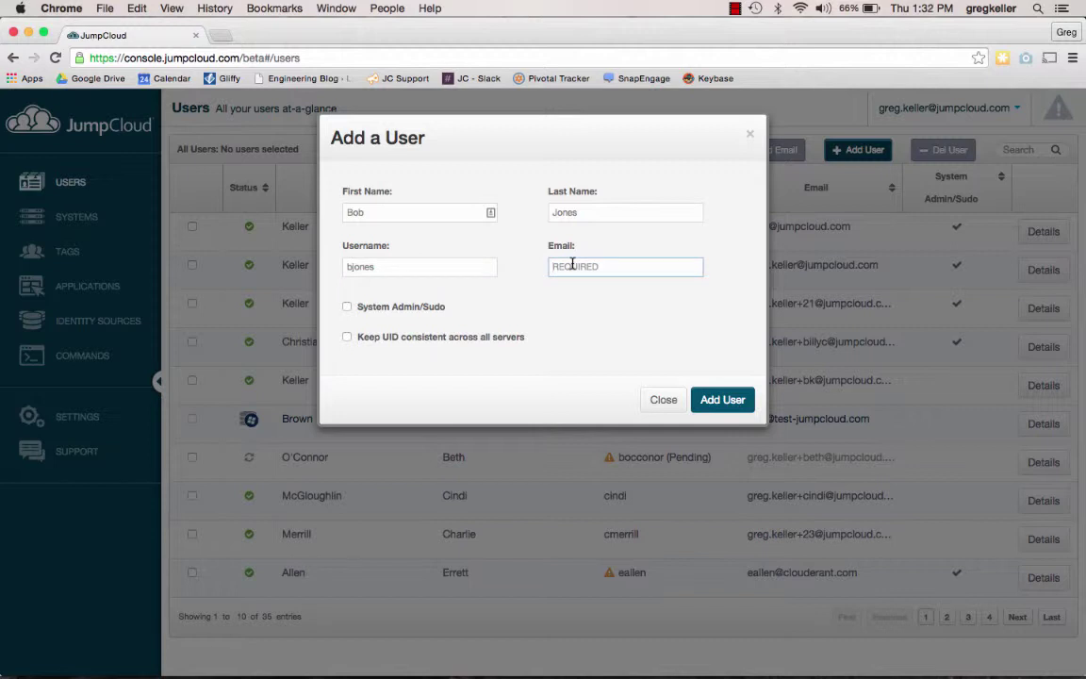
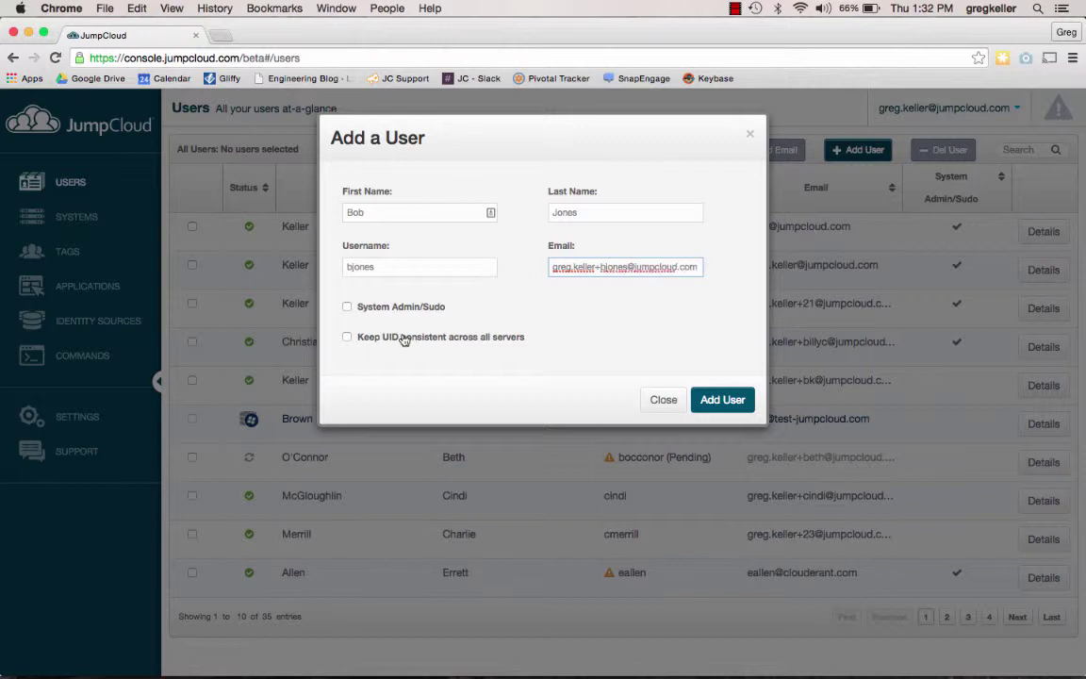
left_click(731, 404)
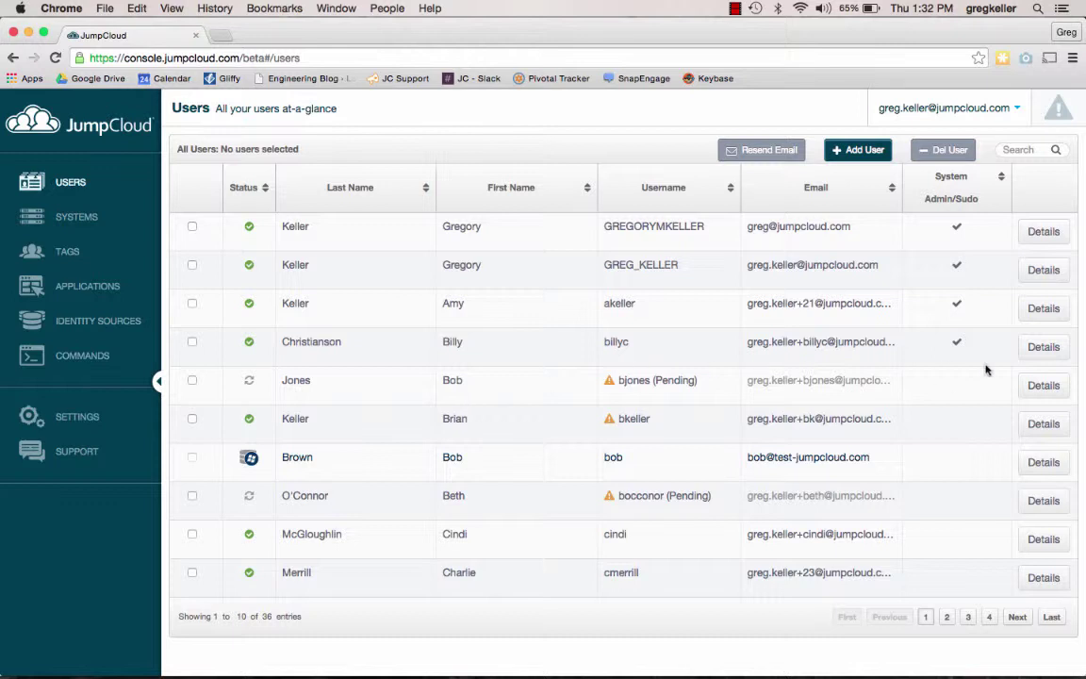
Step: Set and confirm a new password for the added user, save it, and return to Users
left_click(1043, 385)
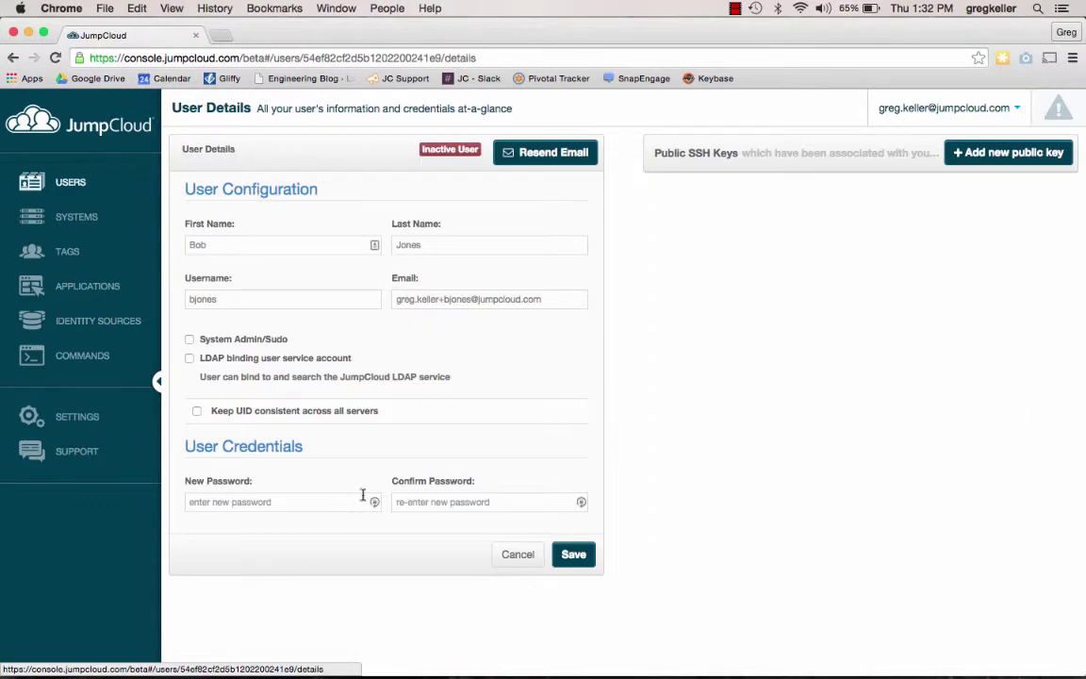
left_click(250, 507)
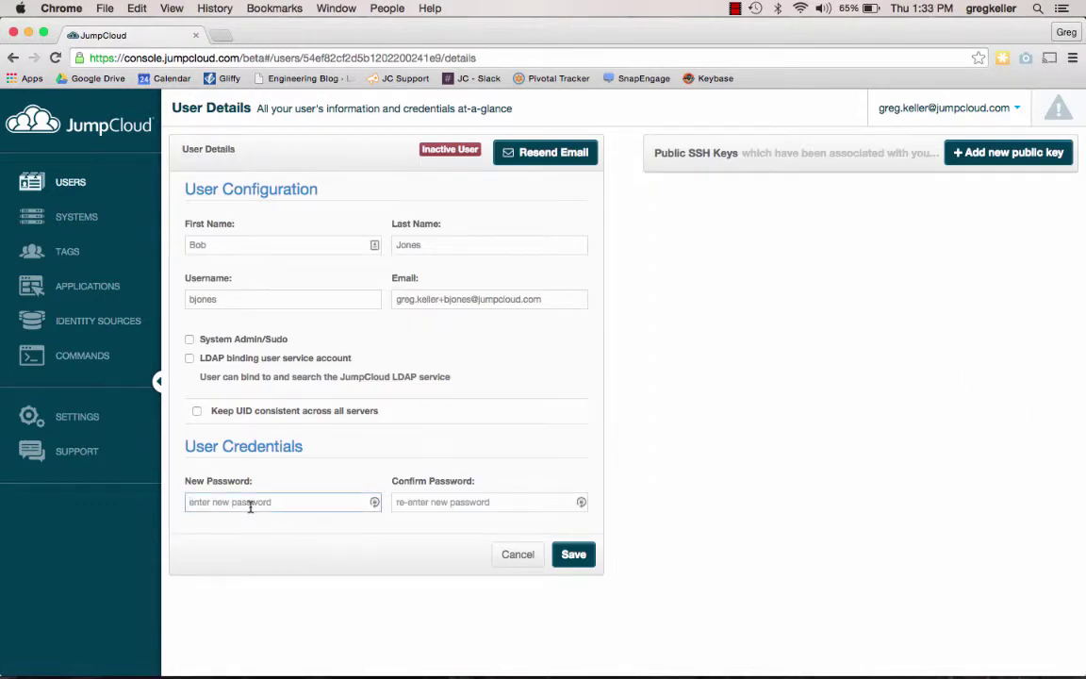
type("••••••••••")
key("Tab")
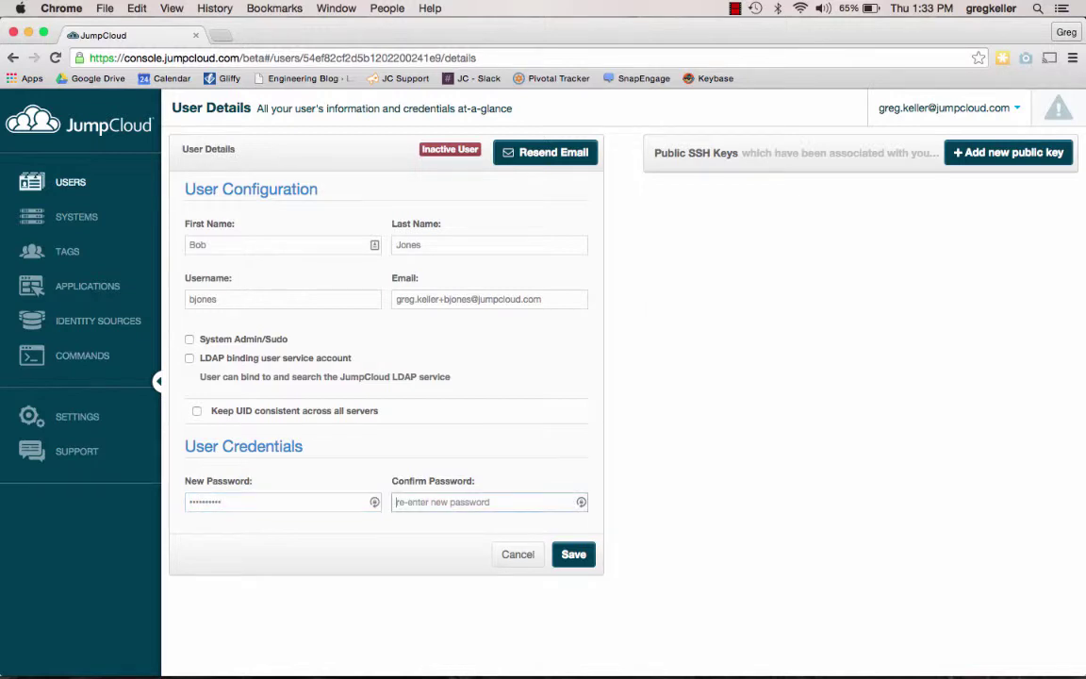
type("••••••••••")
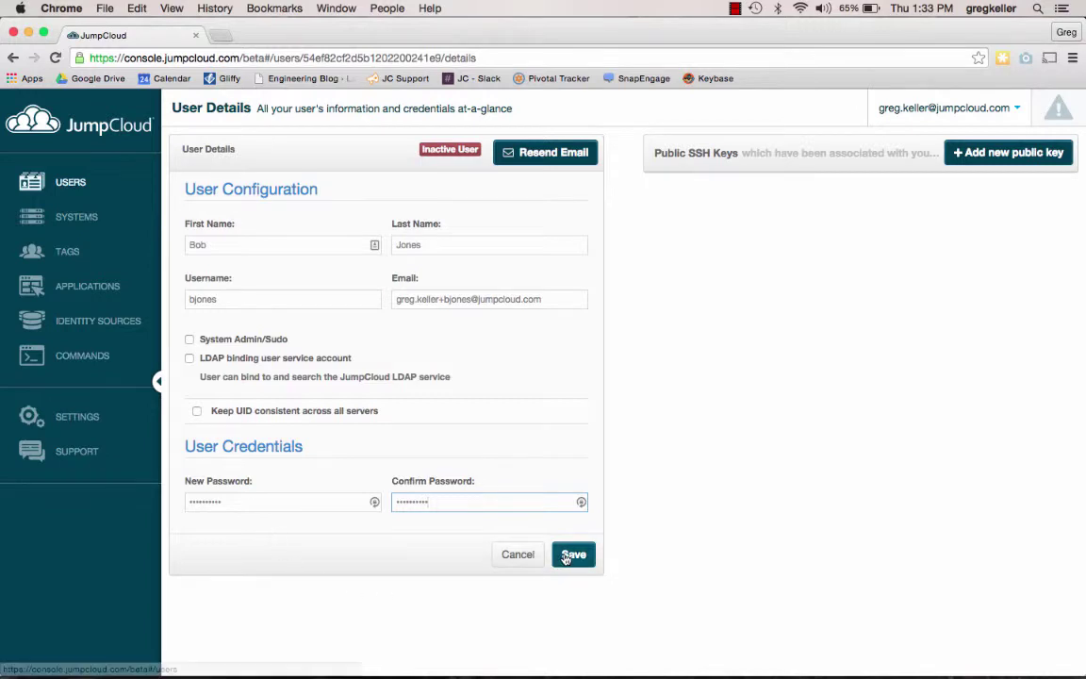
left_click(565, 557)
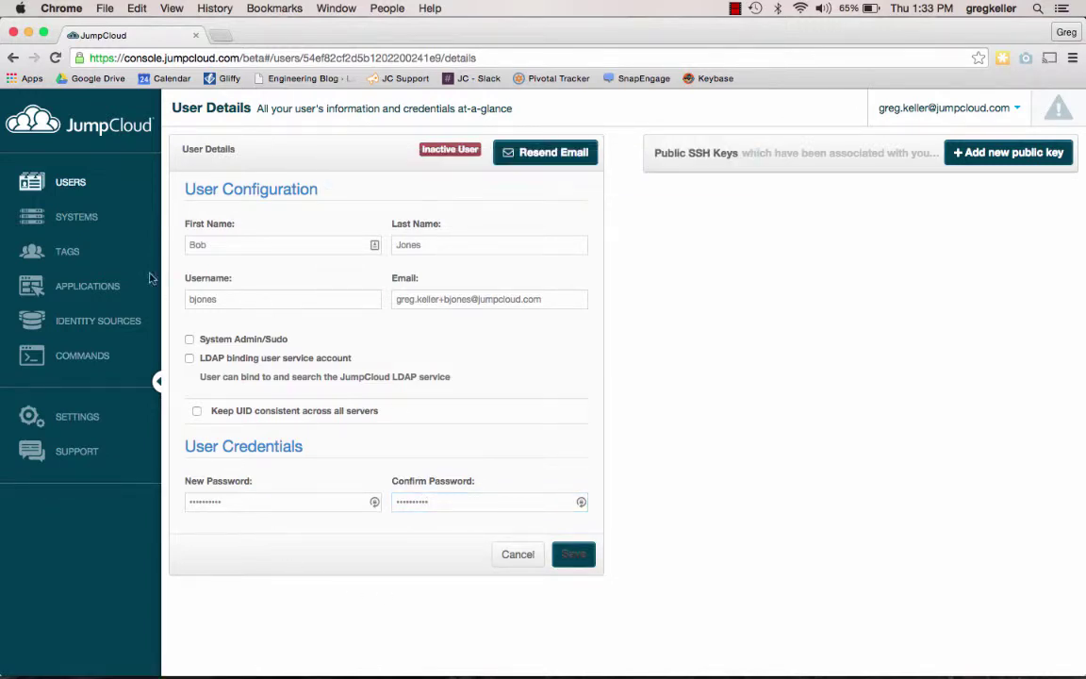
left_click(76, 190)
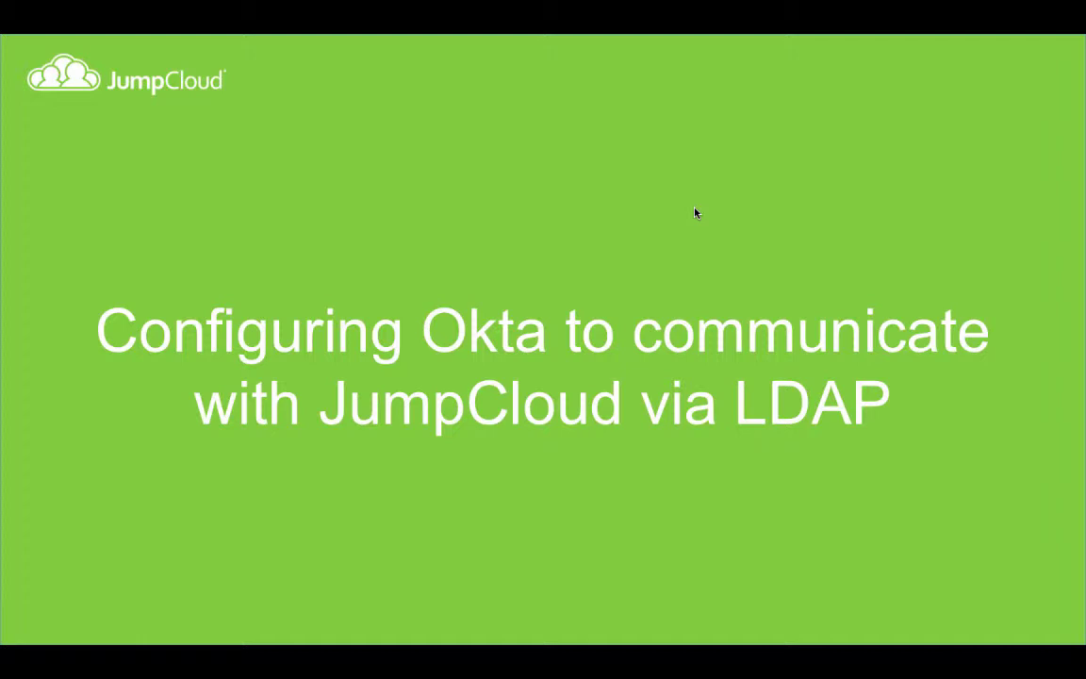
Step: Advance the presentation past the title slide to the agenda slide
key("Right")
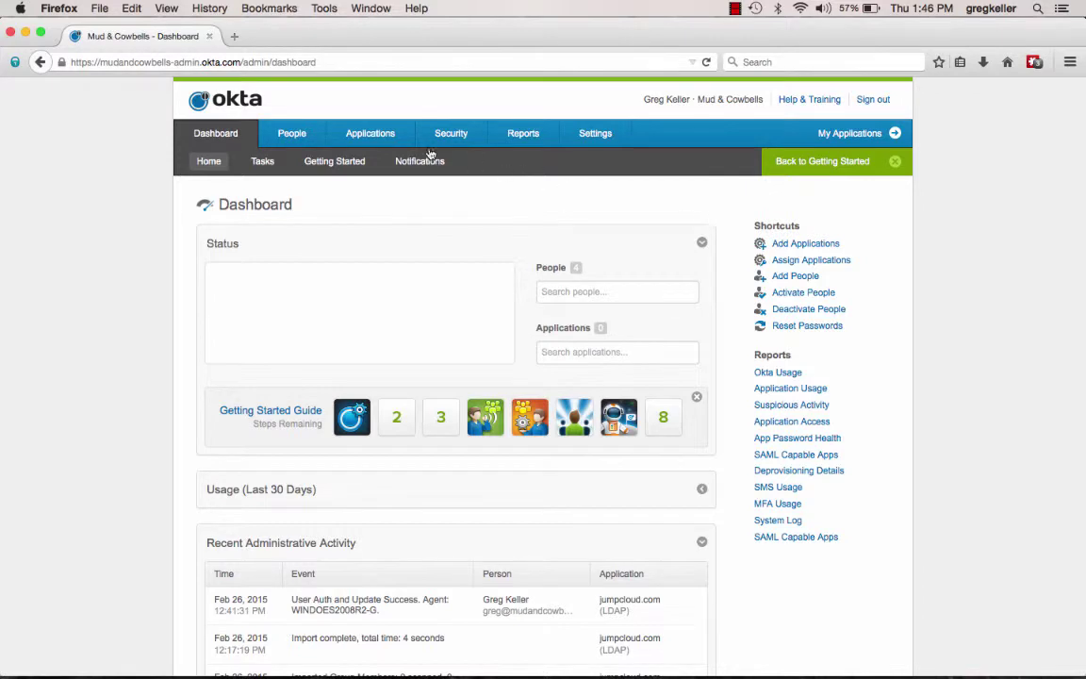
Step: Start adding an LDAP directory from People > Directories and scroll through its agent requirements
left_click(303, 141)
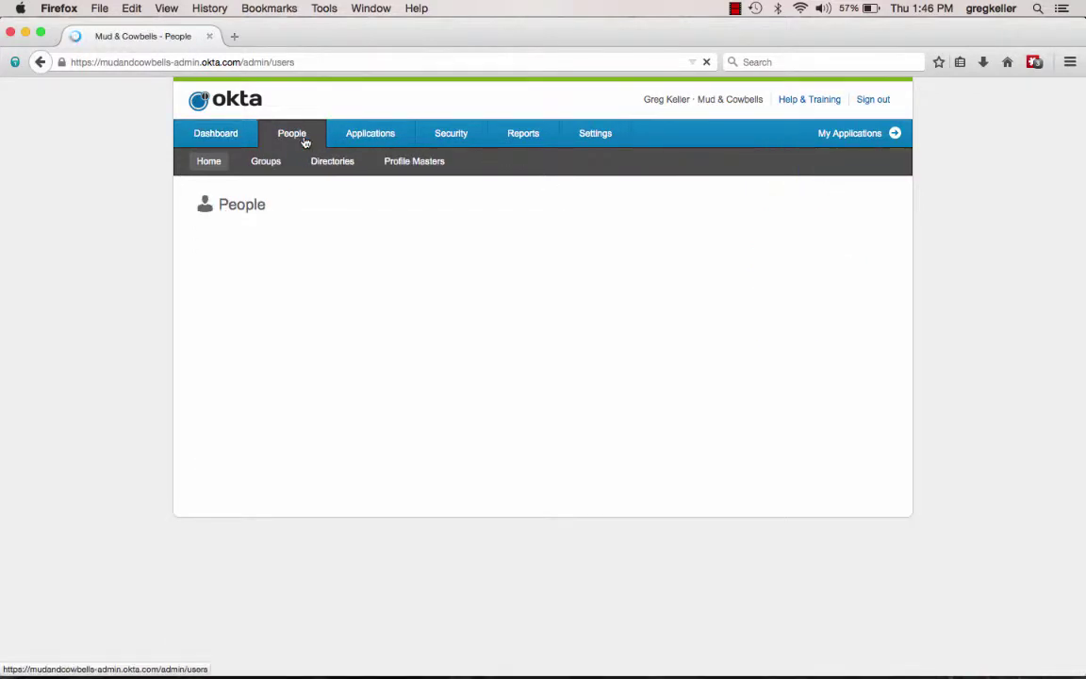
left_click(332, 162)
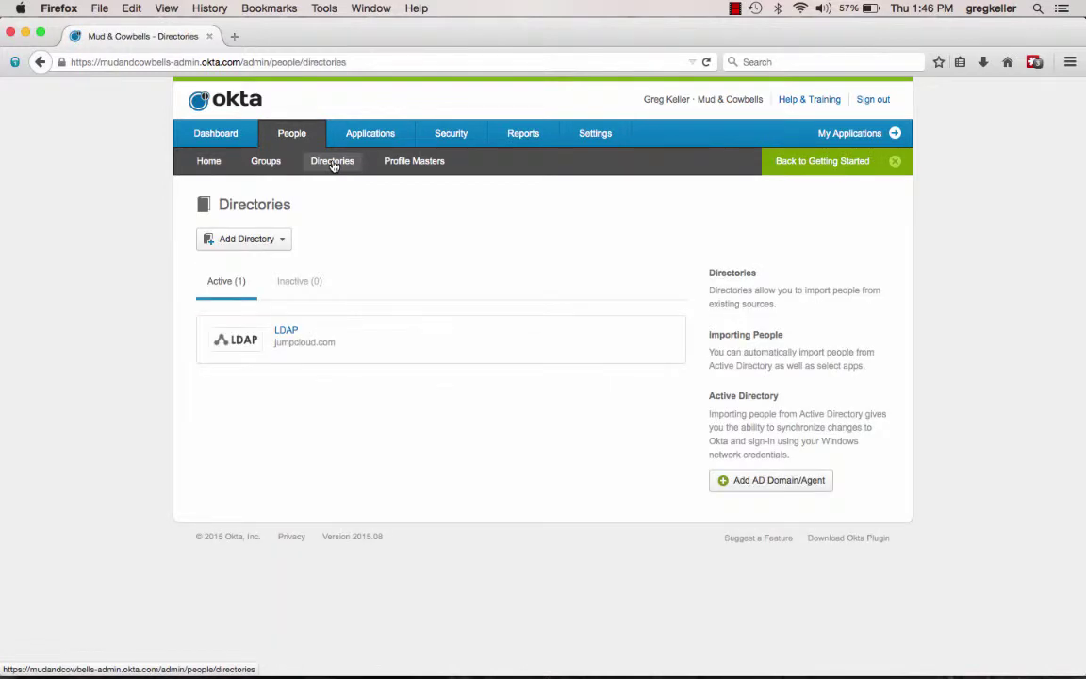
left_click(286, 239)
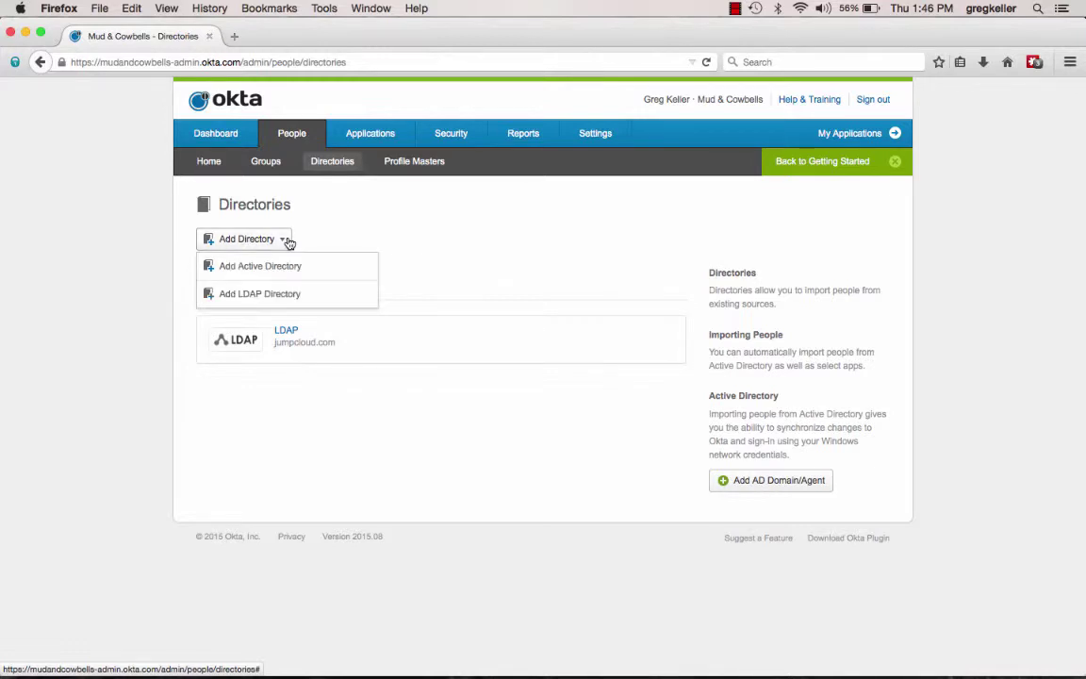
left_click(283, 296)
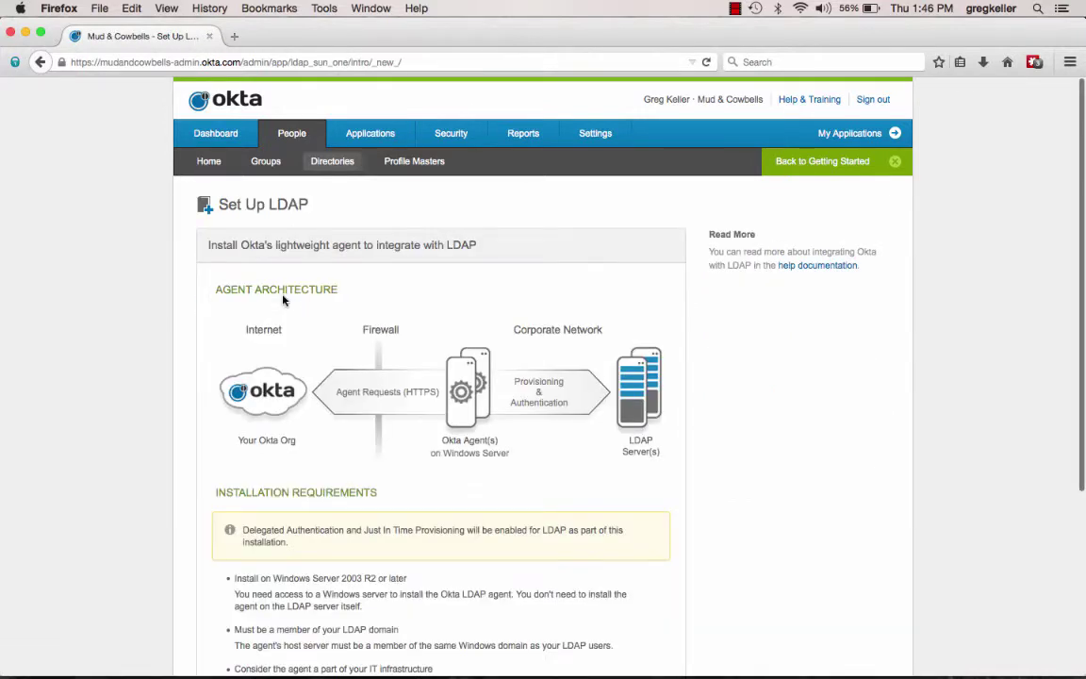
scroll(192, 420, "down", 2)
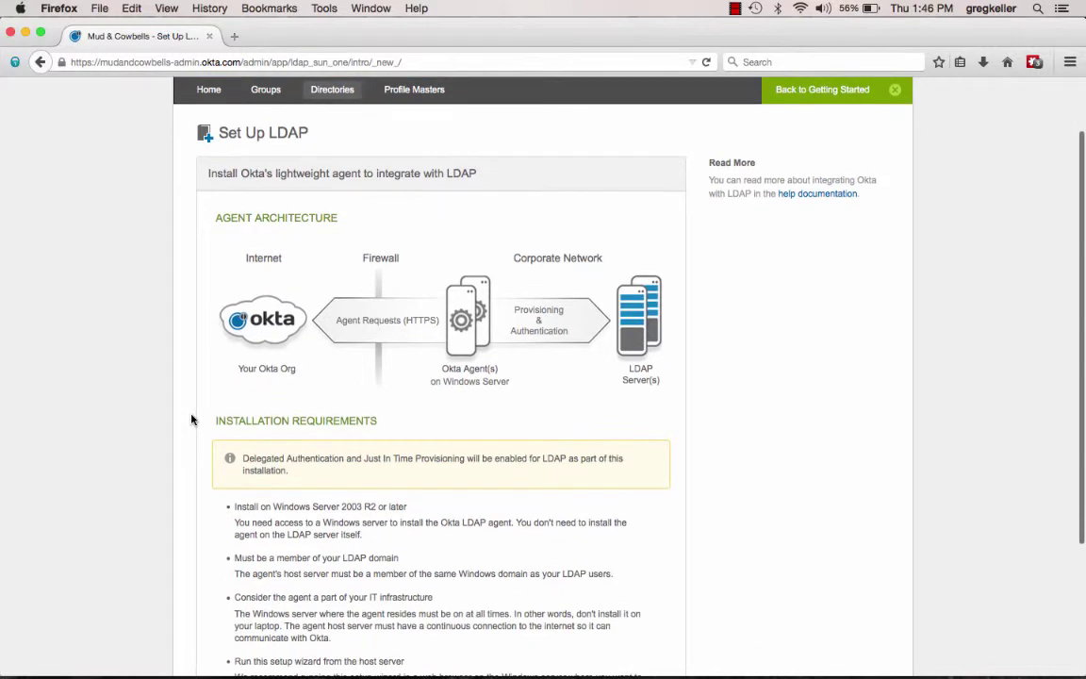
scroll(191, 420, "down", 1)
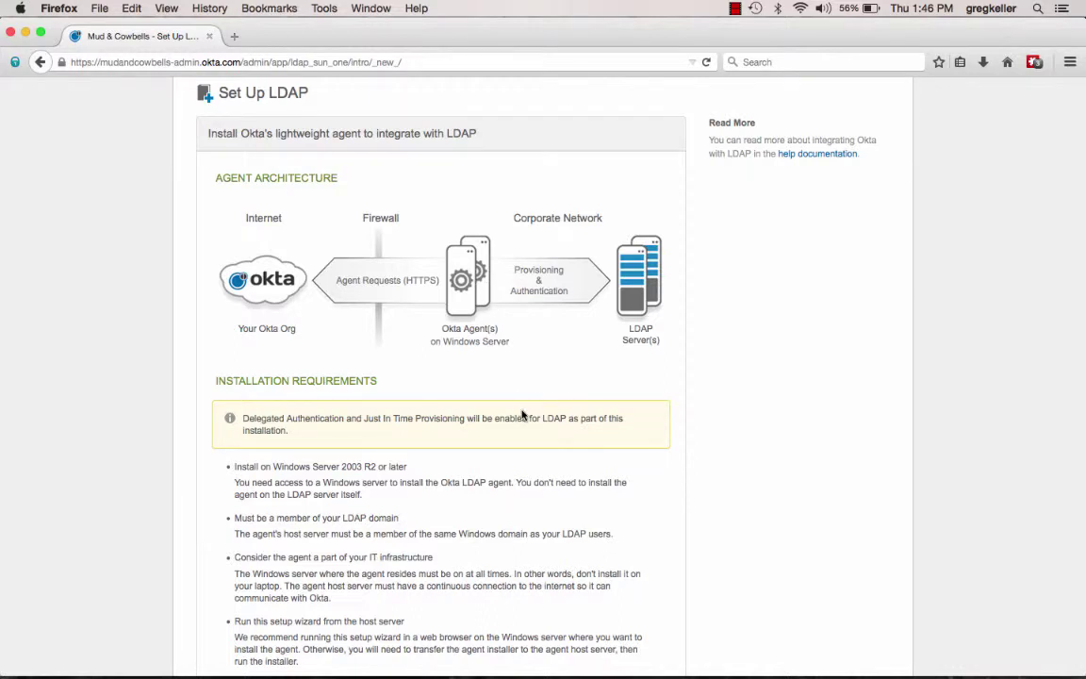
scroll(523, 415, "down", 1)
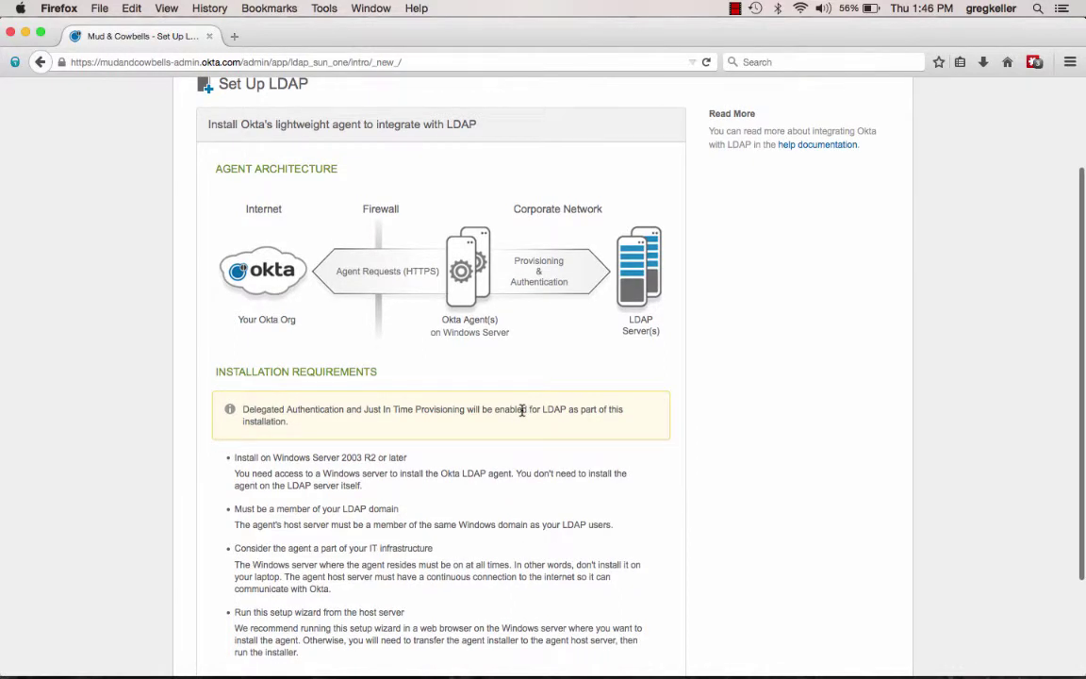
scroll(522, 410, "up", 3)
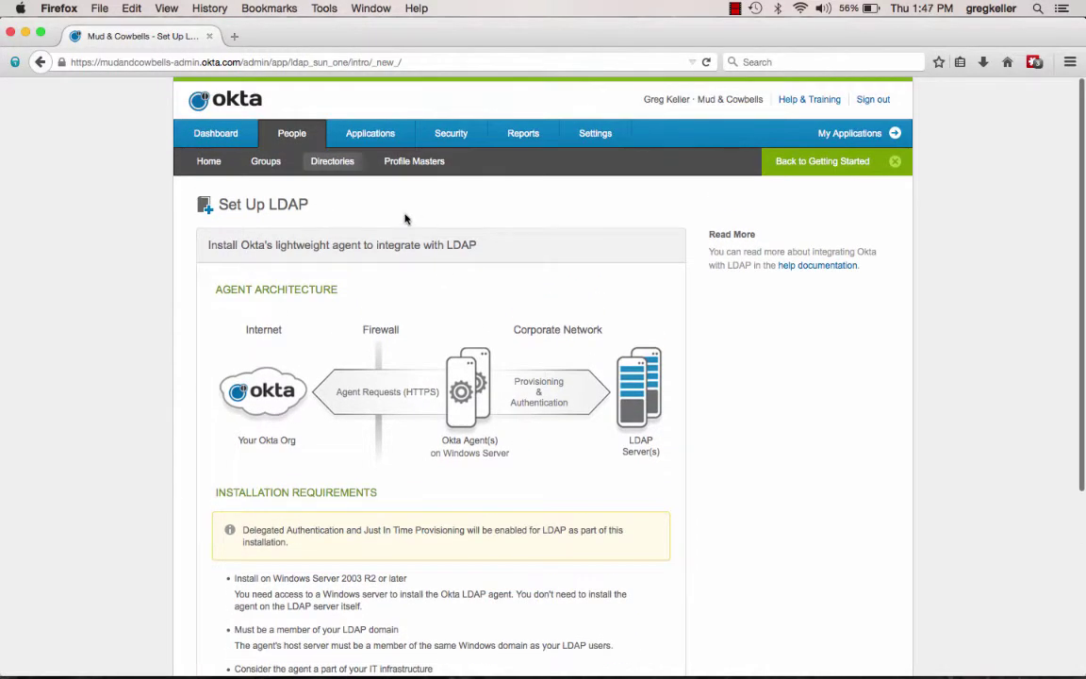
Step: Open the jumpcloud.com LDAP directory from the Directories list to view its connected agent
left_click(334, 163)
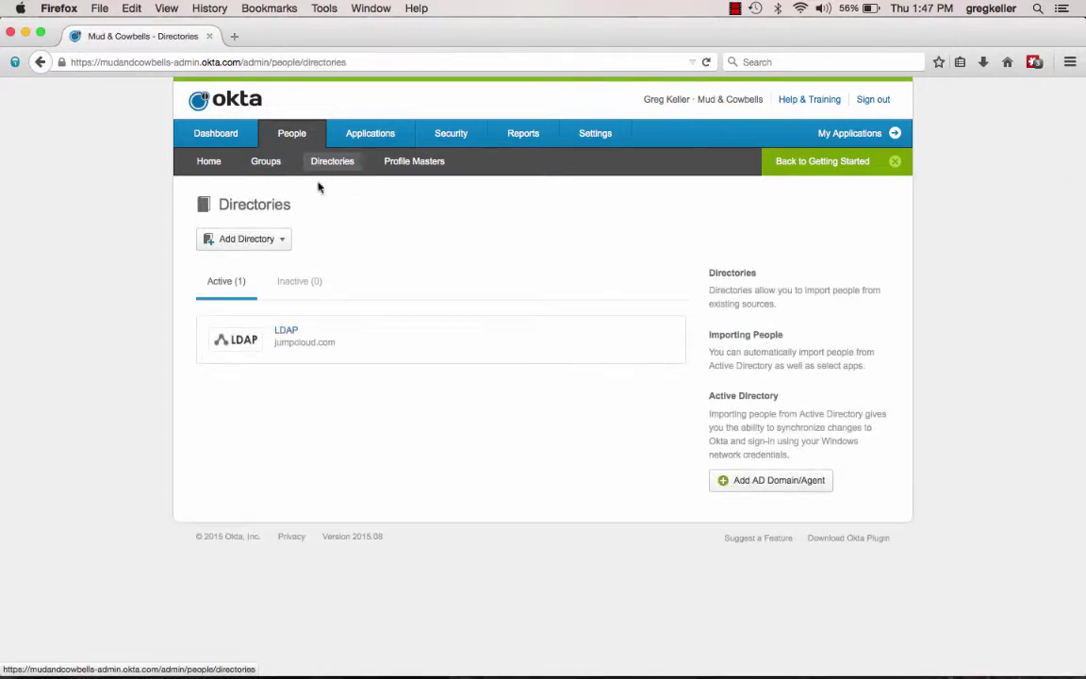
left_click(290, 333)
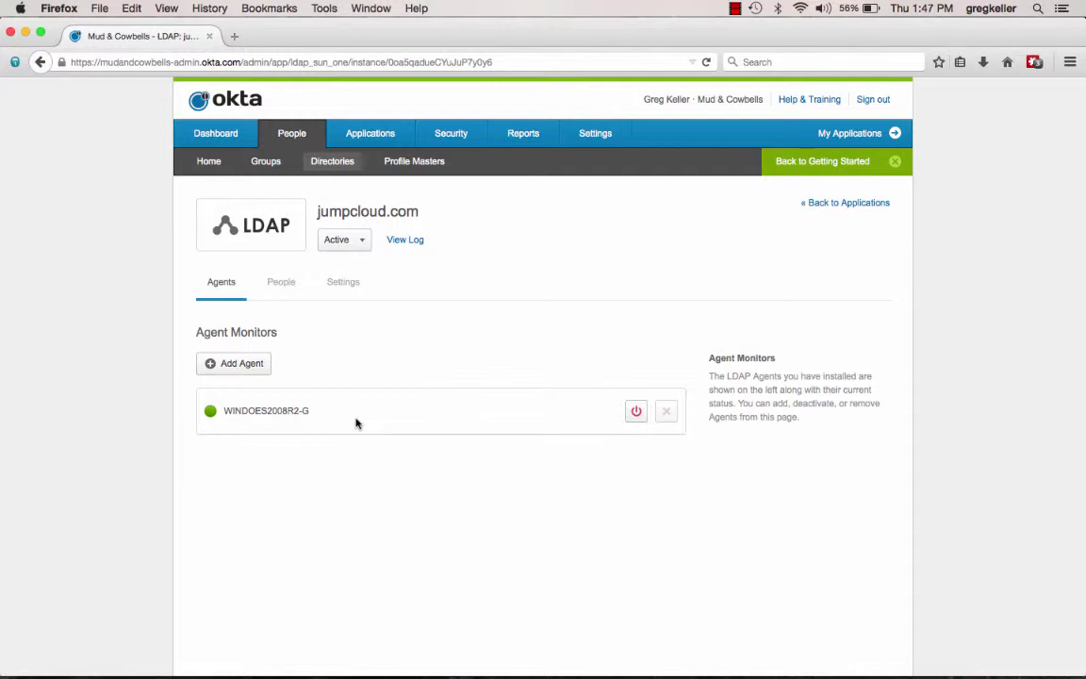
left_click(362, 293)
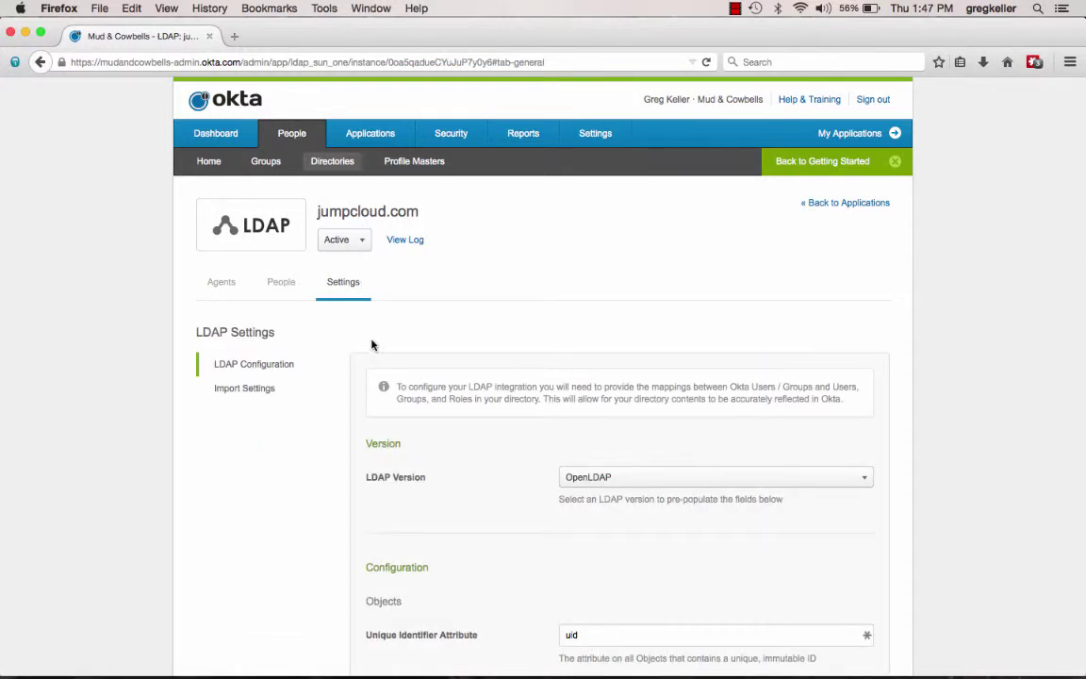
scroll(448, 500, "down", 2)
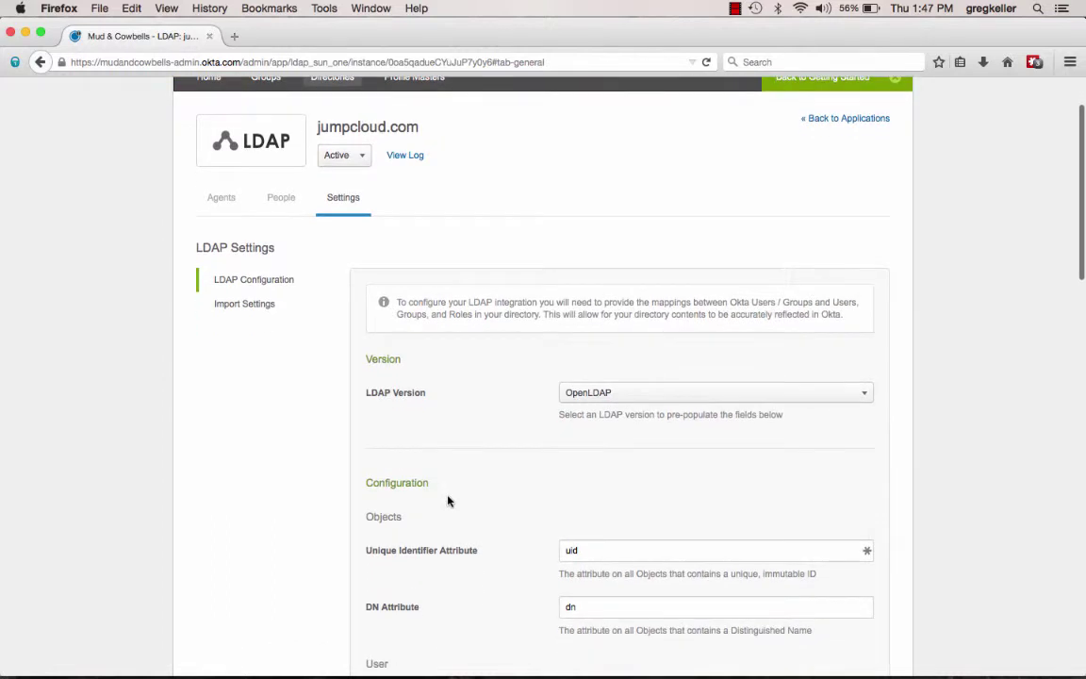
left_click(620, 393)
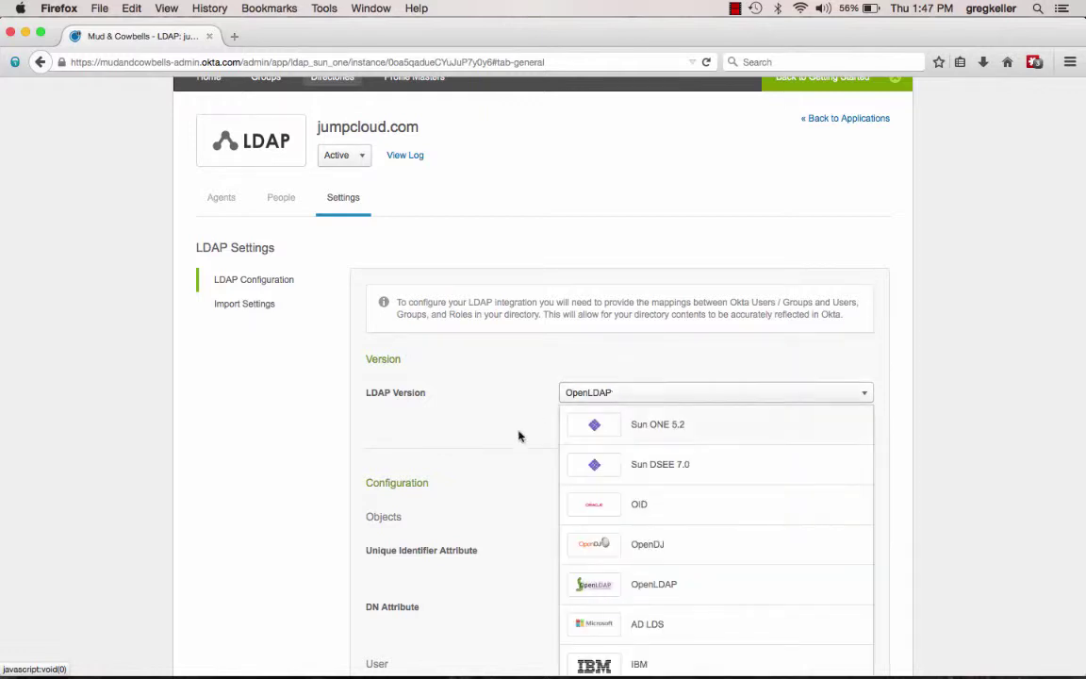
scroll(502, 450, "down", 3)
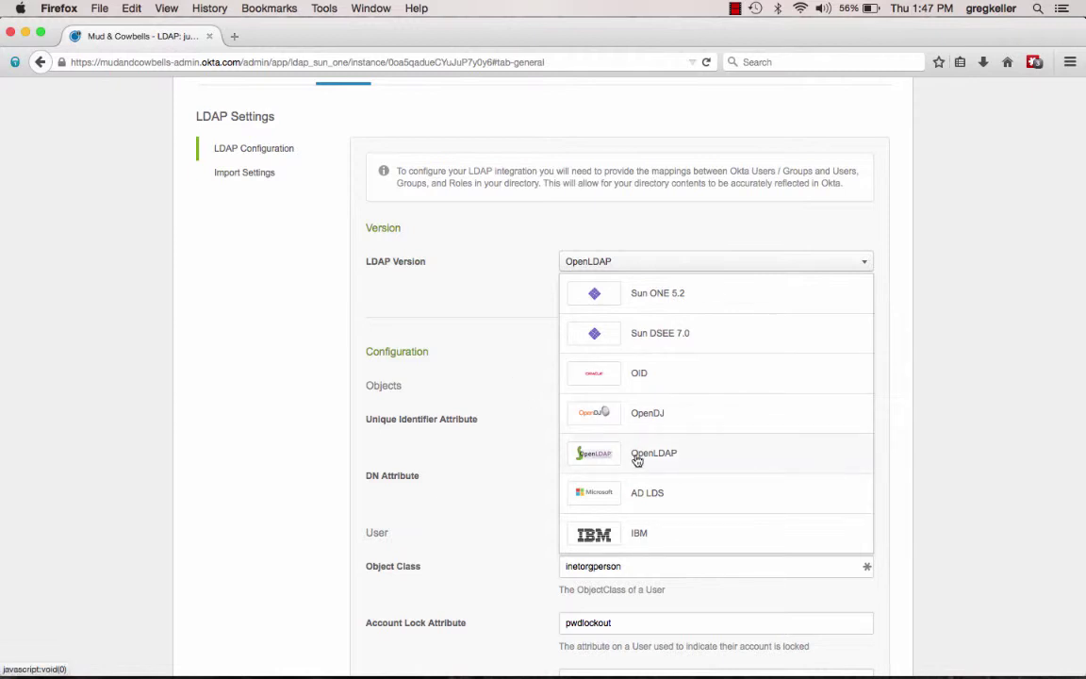
left_click(514, 349)
scroll(555, 426, "down", 3)
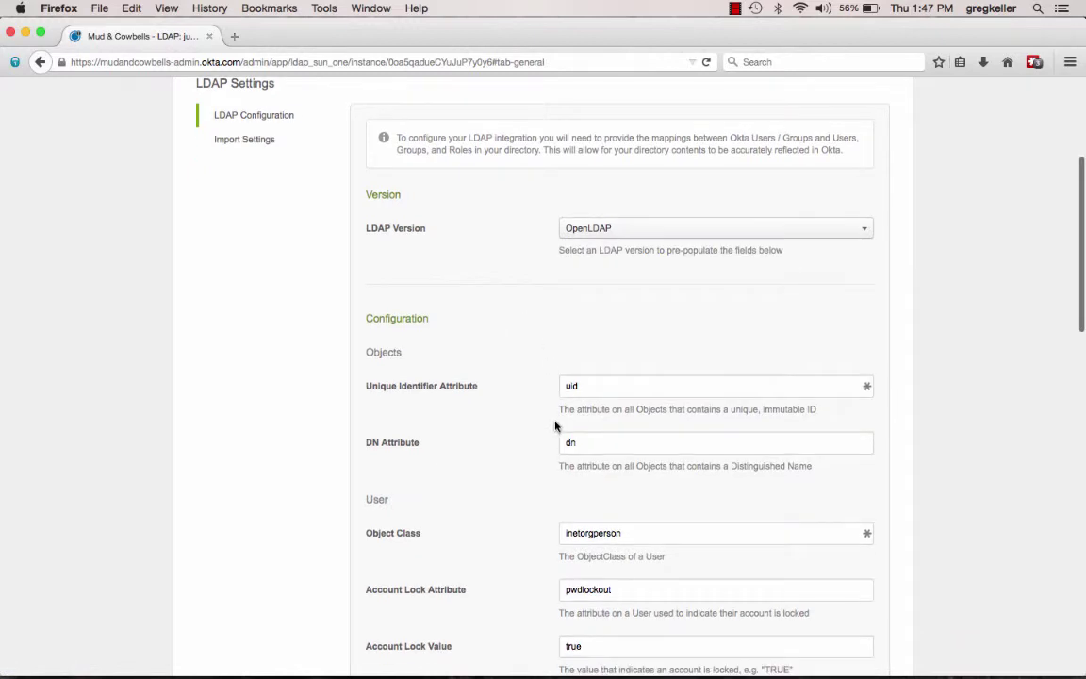
scroll(555, 427, "down", 2)
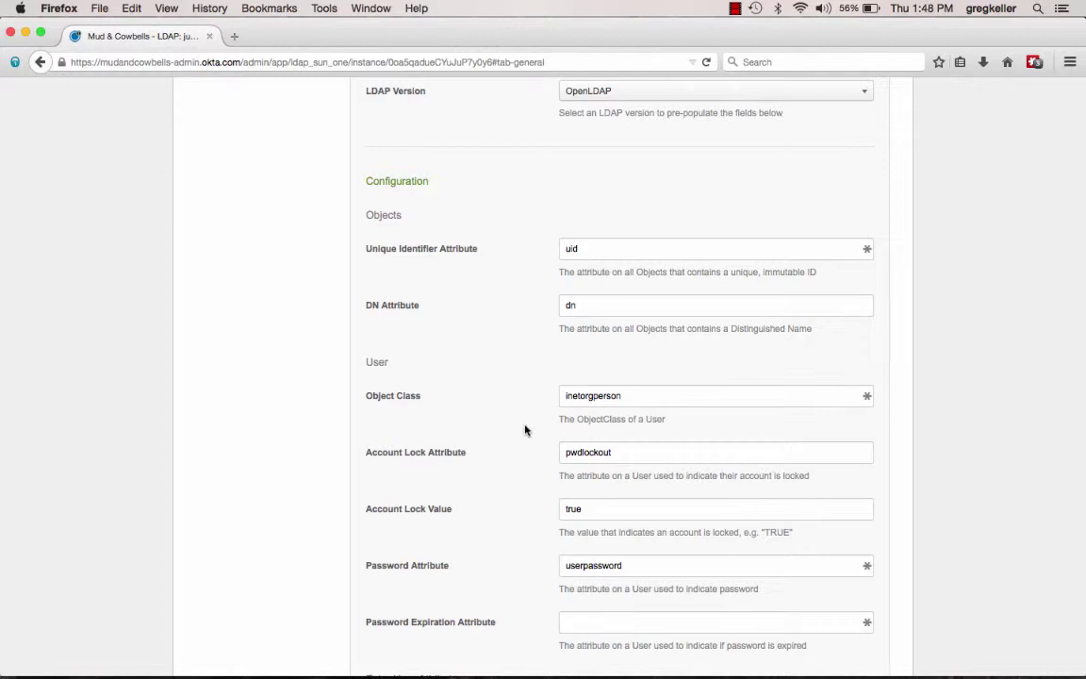
scroll(526, 430, "down", 2)
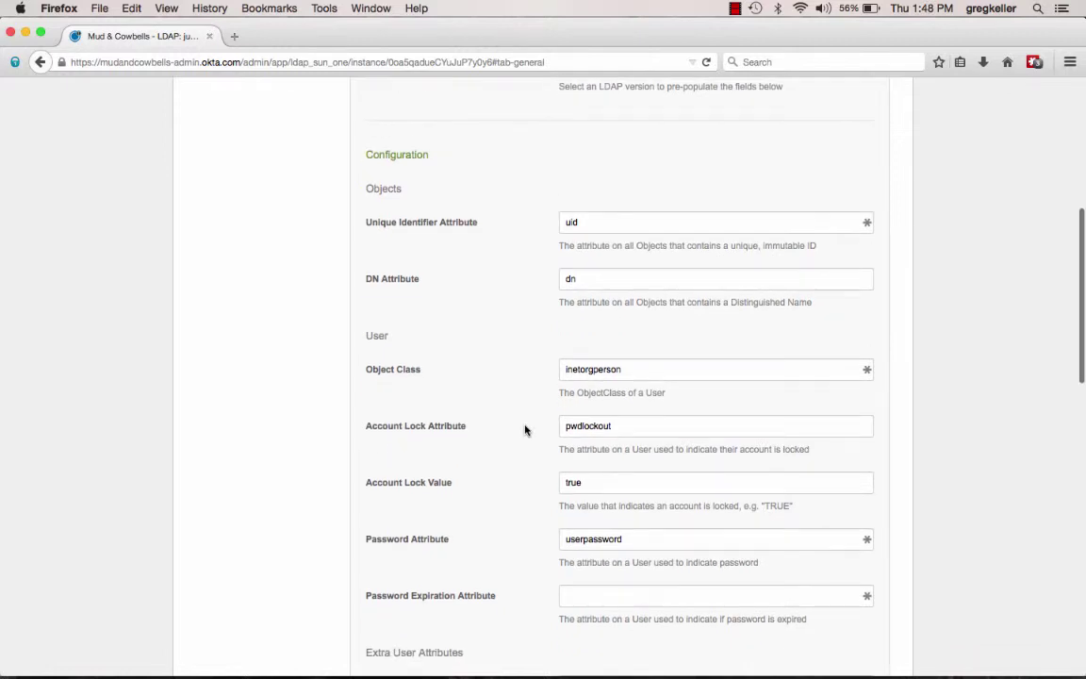
scroll(525, 430, "down", 5)
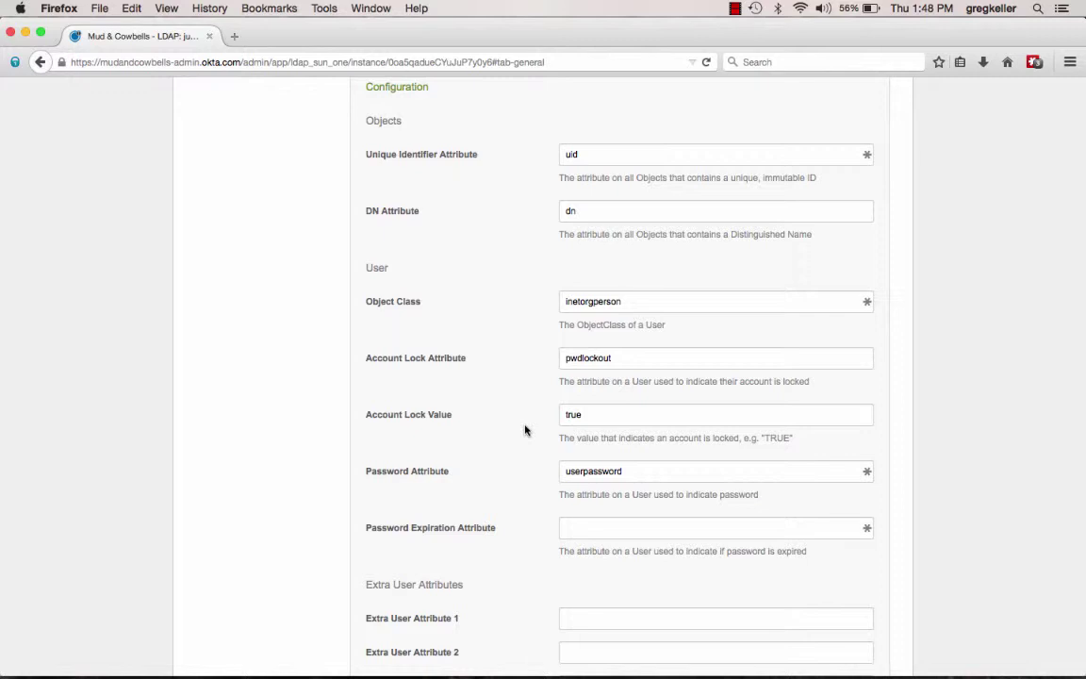
scroll(525, 430, "down", 3)
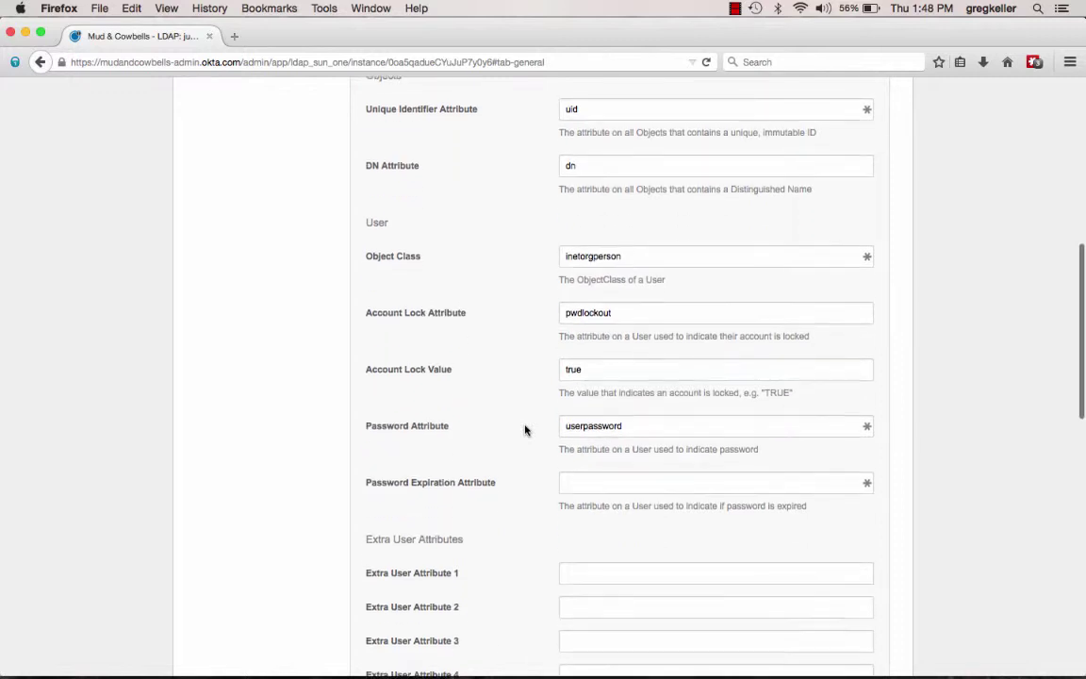
scroll(525, 430, "down", 1)
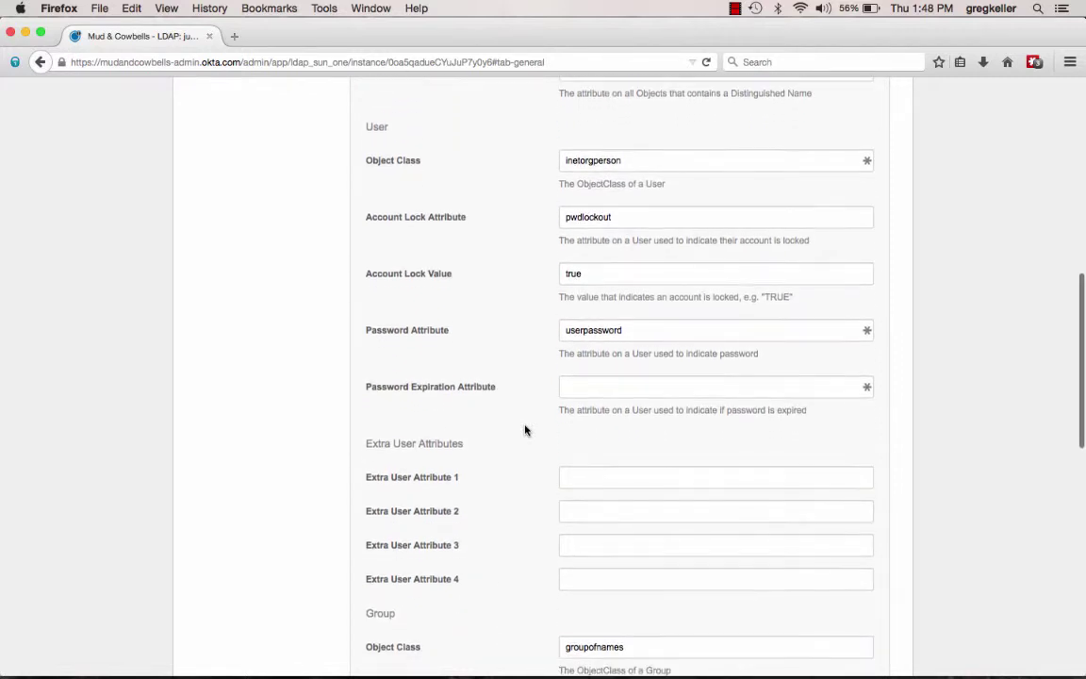
scroll(525, 430, "down", 4)
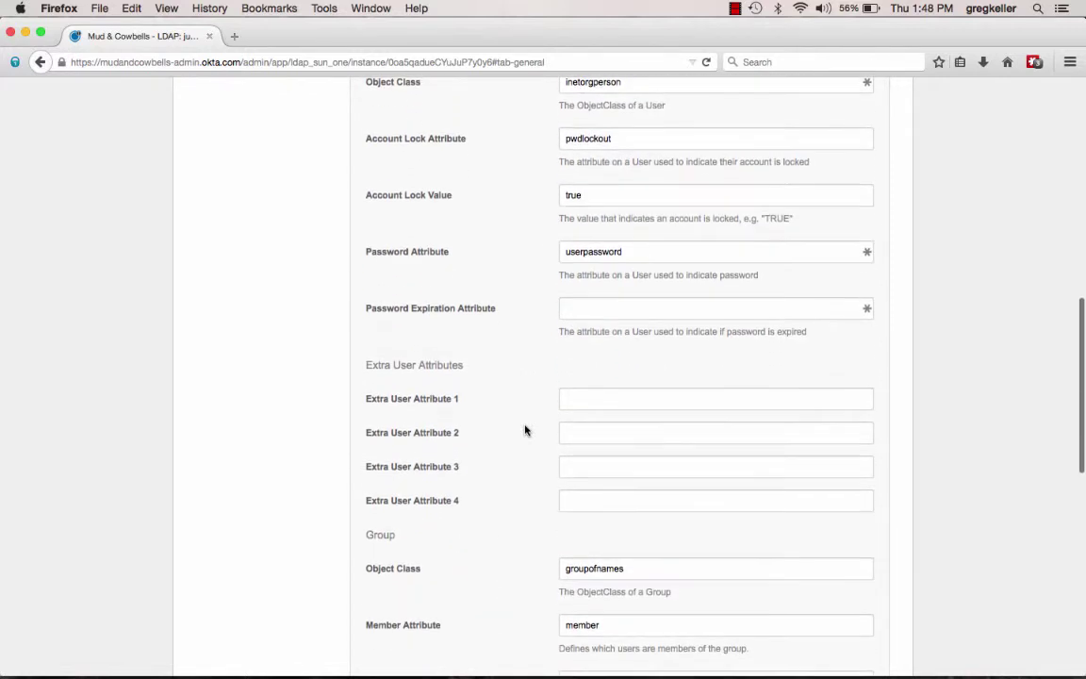
scroll(525, 430, "down", 1)
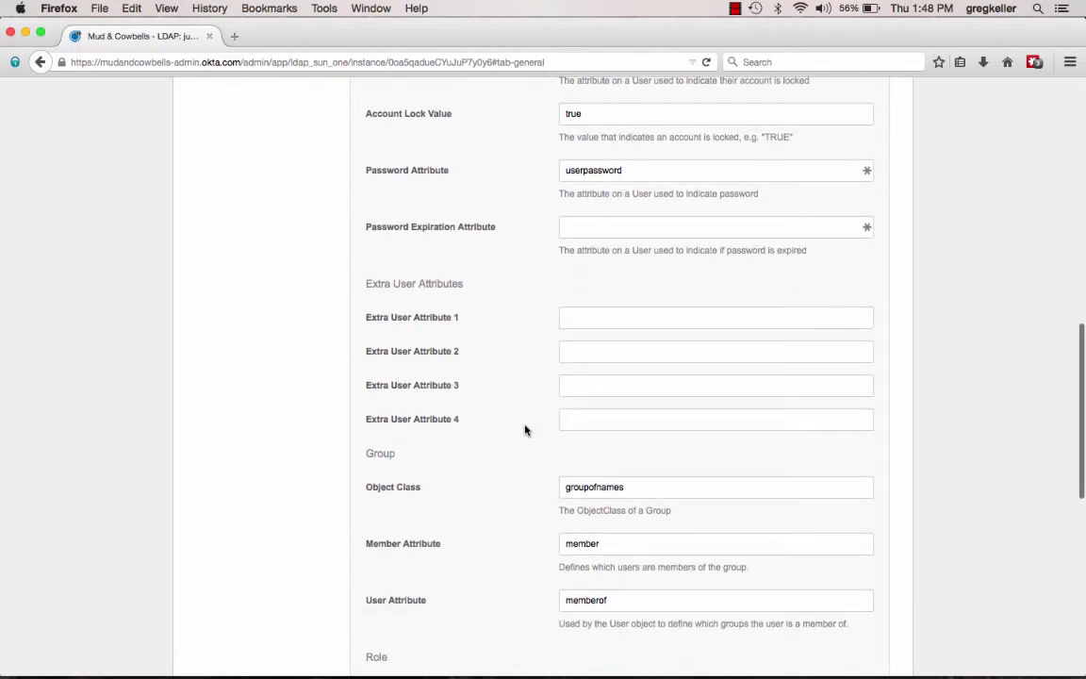
scroll(525, 430, "down", 1)
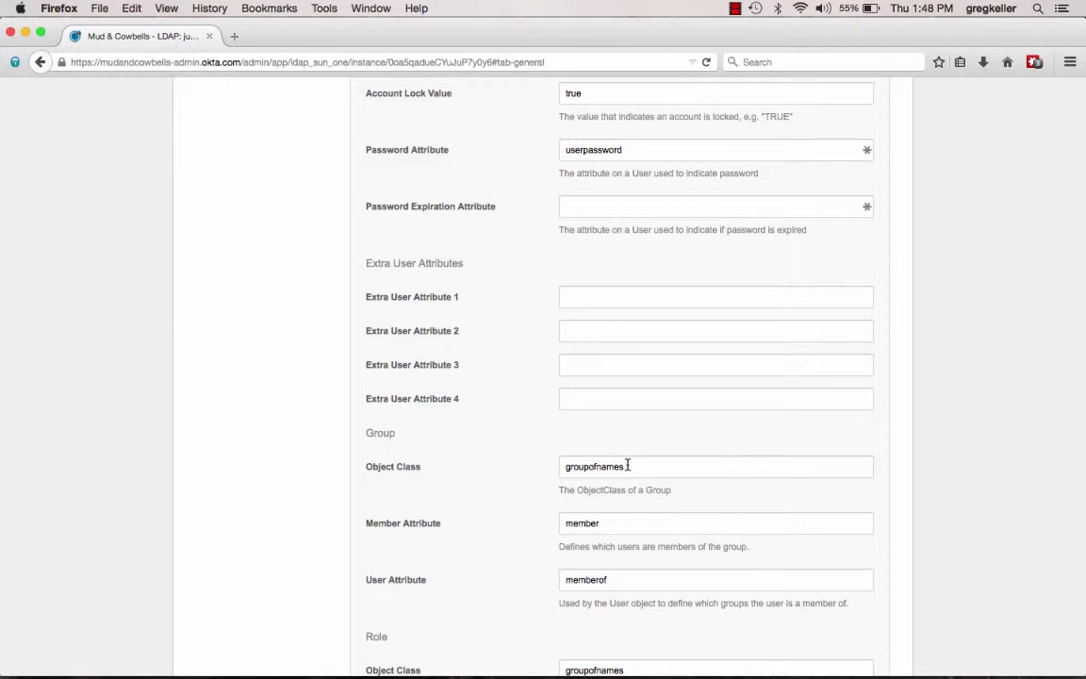
scroll(527, 640, "down", 2)
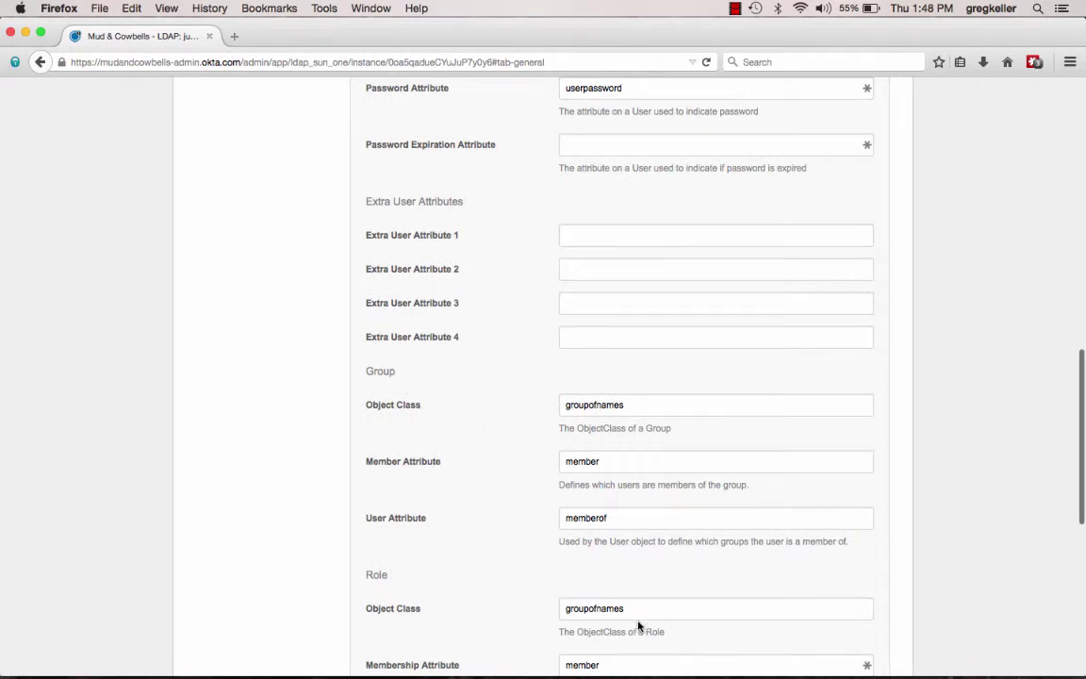
scroll(594, 608, "down", 2)
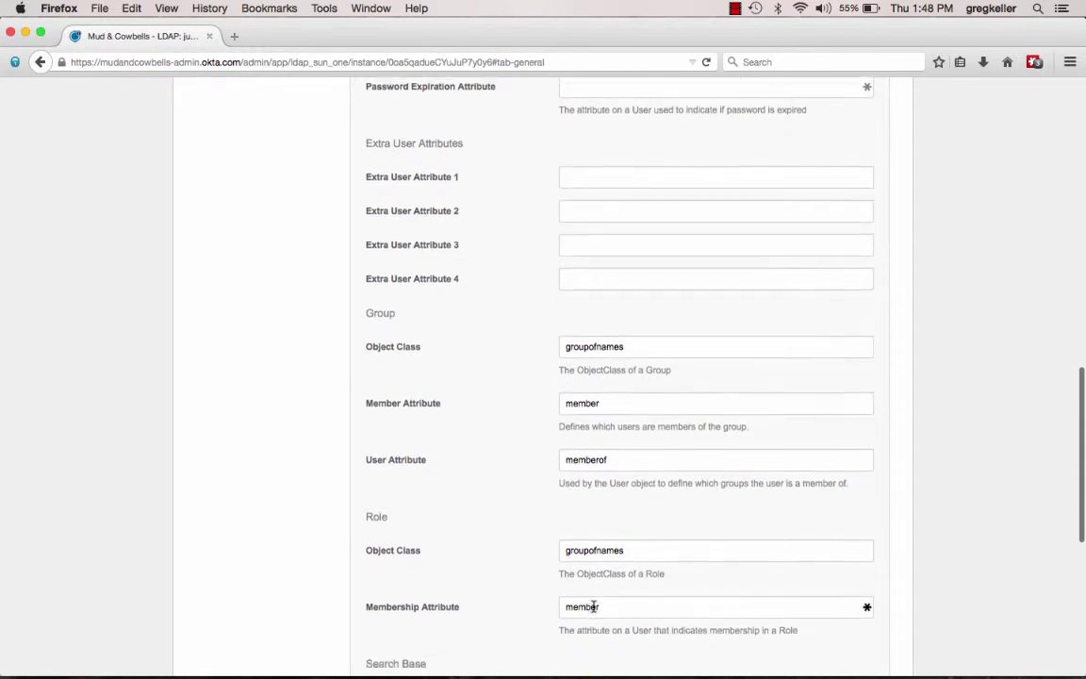
scroll(594, 606, "down", 4)
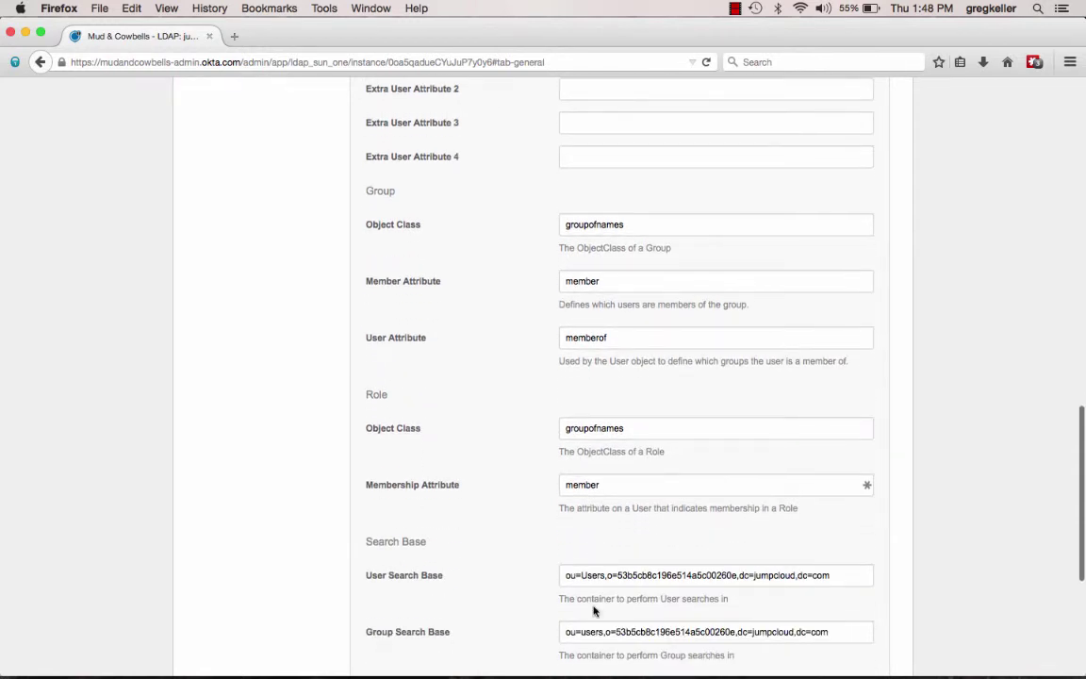
scroll(594, 611, "down", 3)
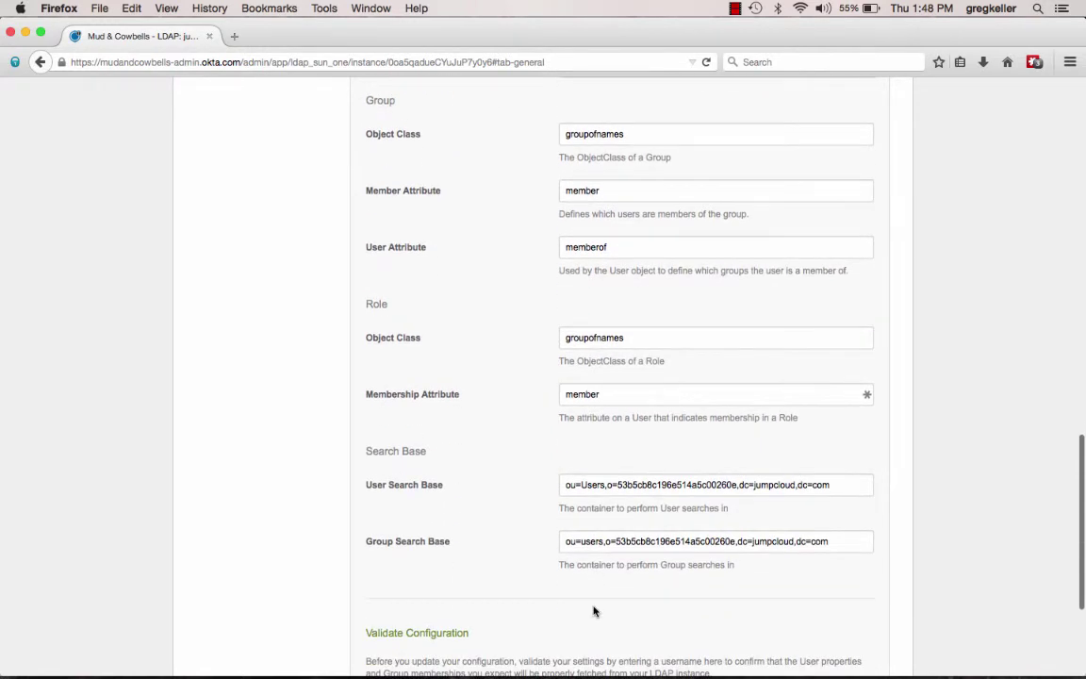
double_click(607, 478)
left_click(590, 498)
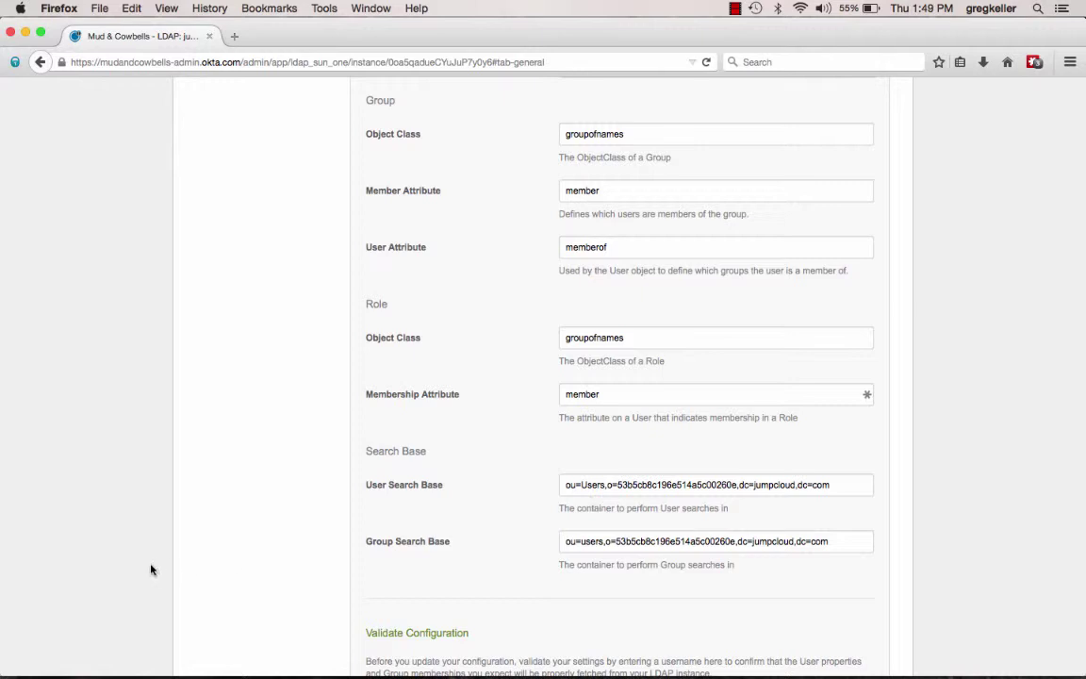
scroll(264, 554, "down", 3)
scroll(264, 554, "down", 3)
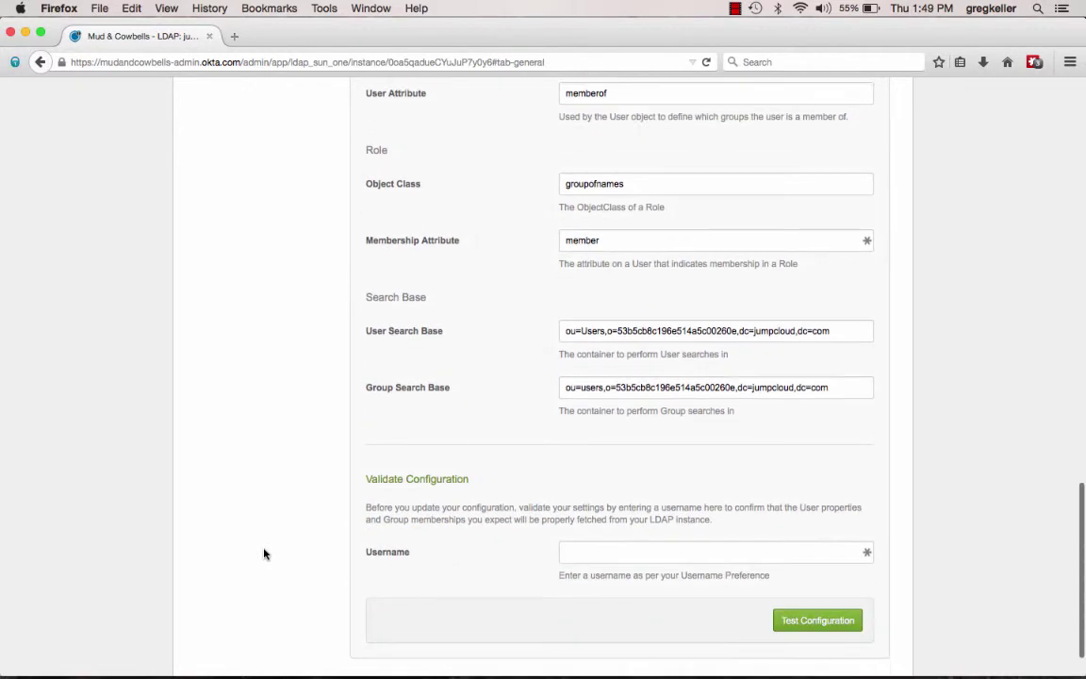
left_click(572, 496)
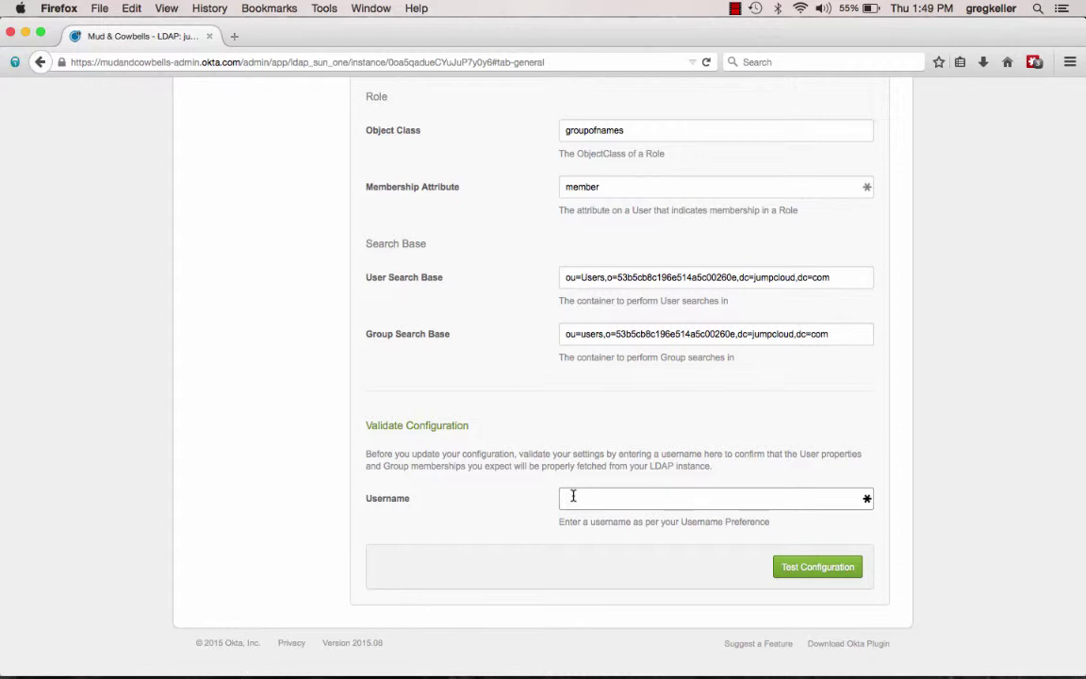
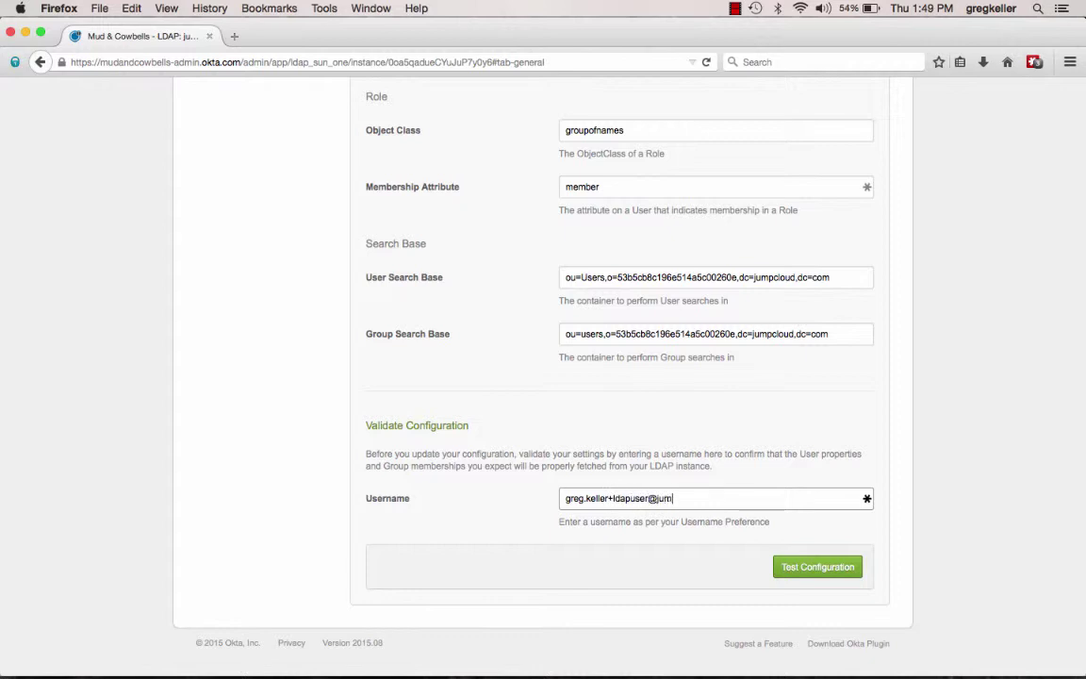
Step: Enter the test user's e-mail username and run Test Configuration to validate the LDAP setup
left_click(828, 567)
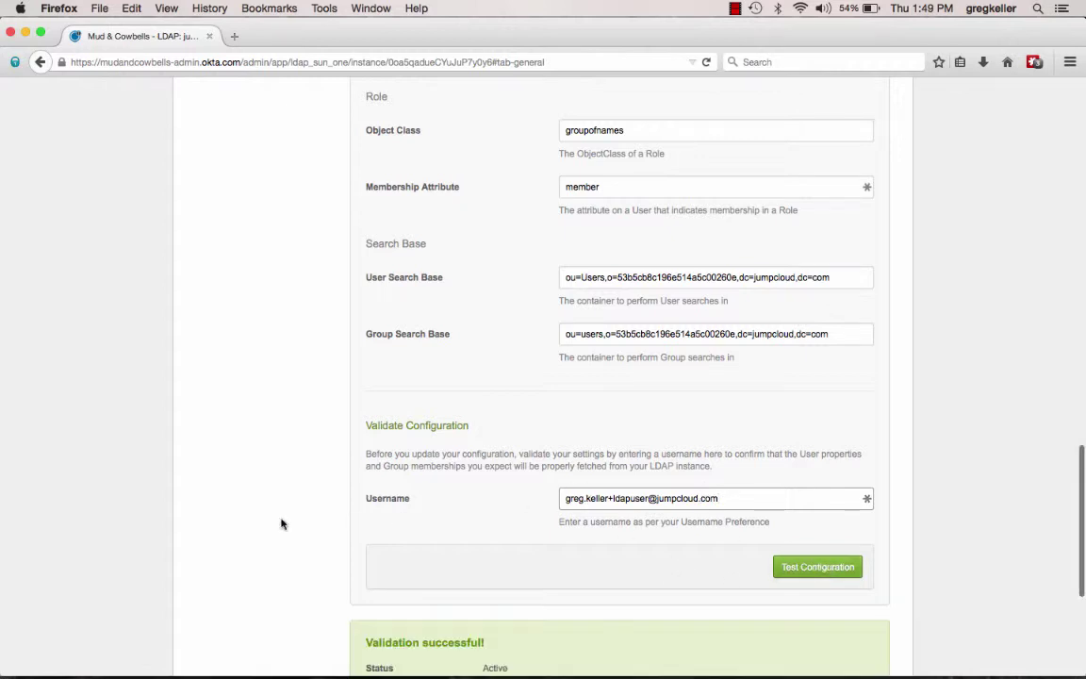
scroll(214, 471, "down", 5)
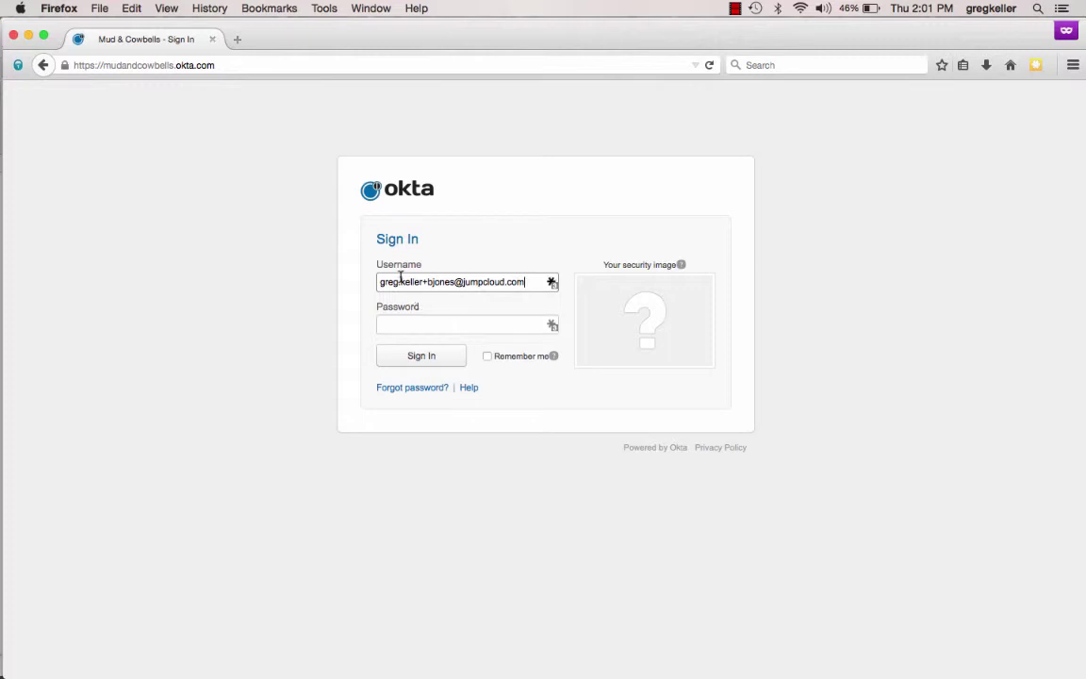
Step: Sign in with the user's password, choose the lamb security image, and create the account
left_click(462, 327)
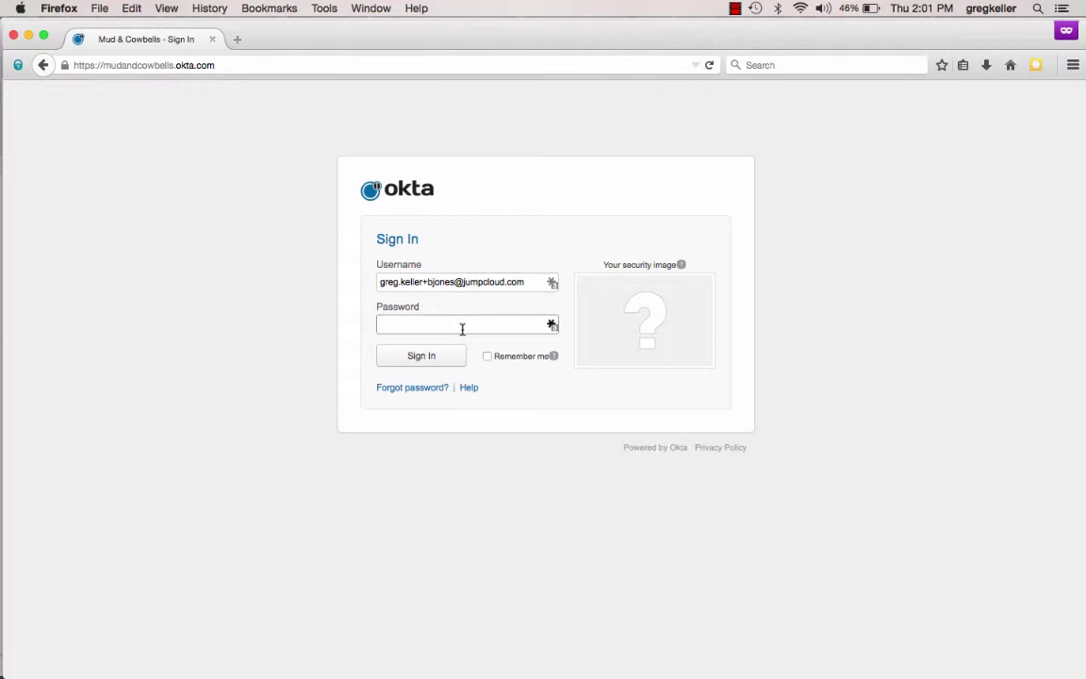
type("••••••••••")
left_click(438, 360)
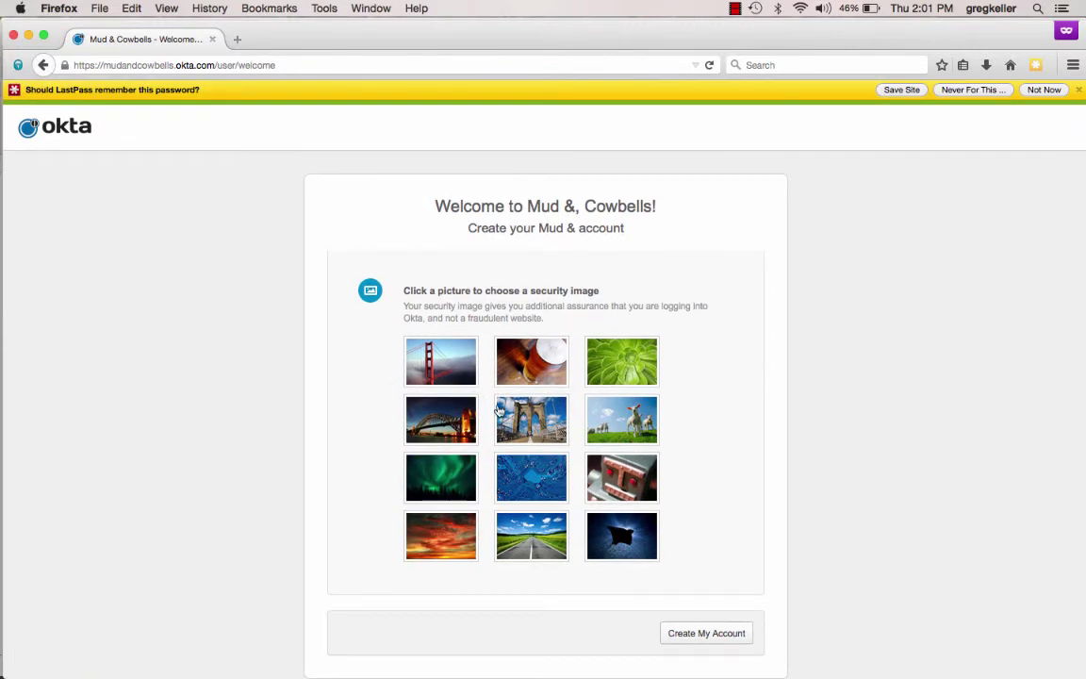
left_click(626, 424)
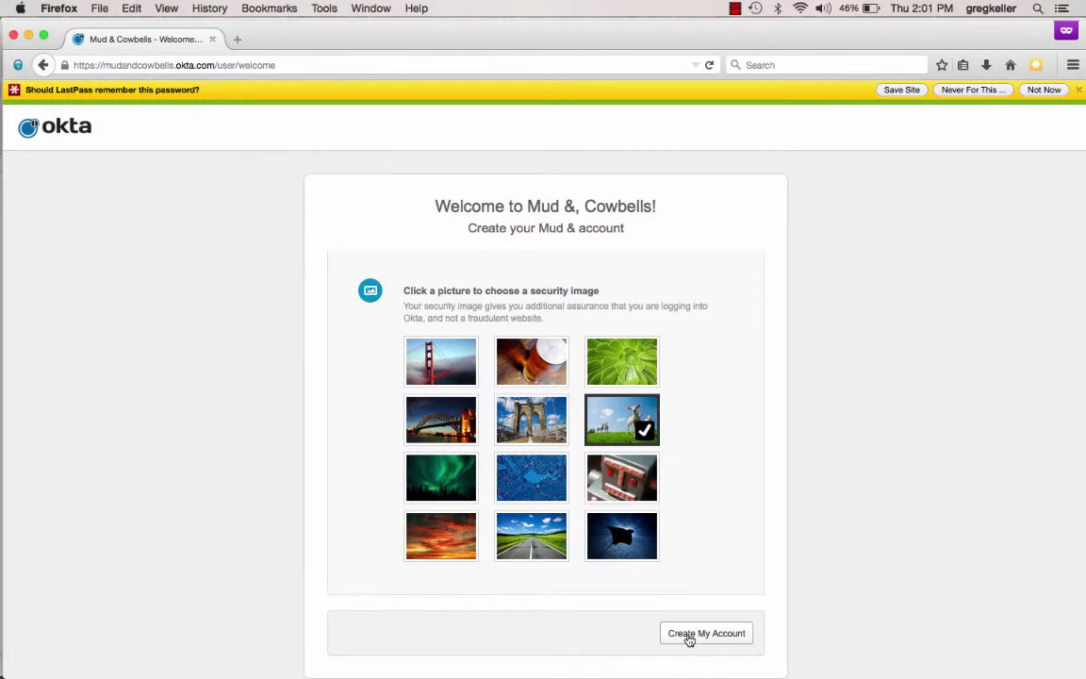
left_click(690, 634)
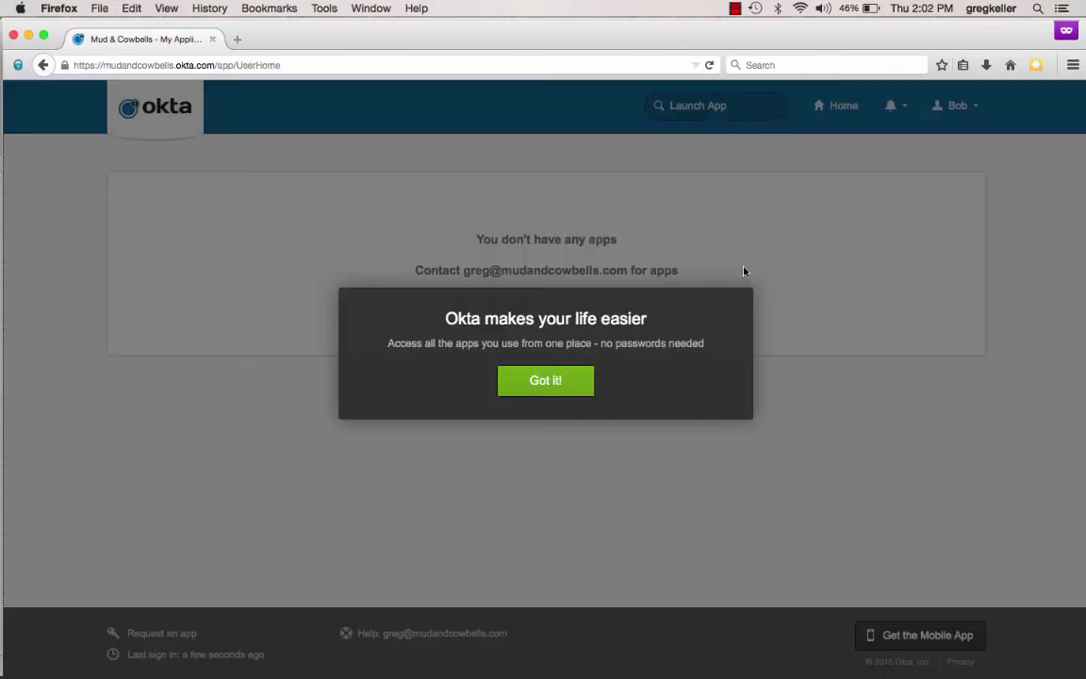
Step: Bring the Okta admin window forward and reload the LDAP directory's People list
left_click_drag(579, 44, 581, 107)
left_click(563, 44)
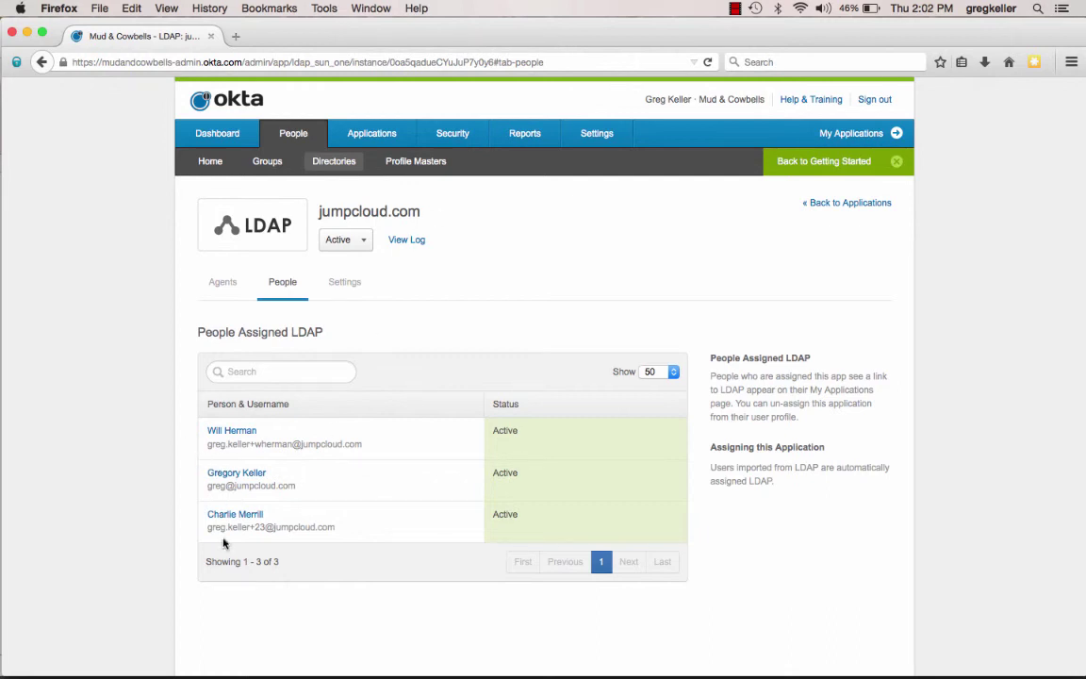
left_click(709, 63)
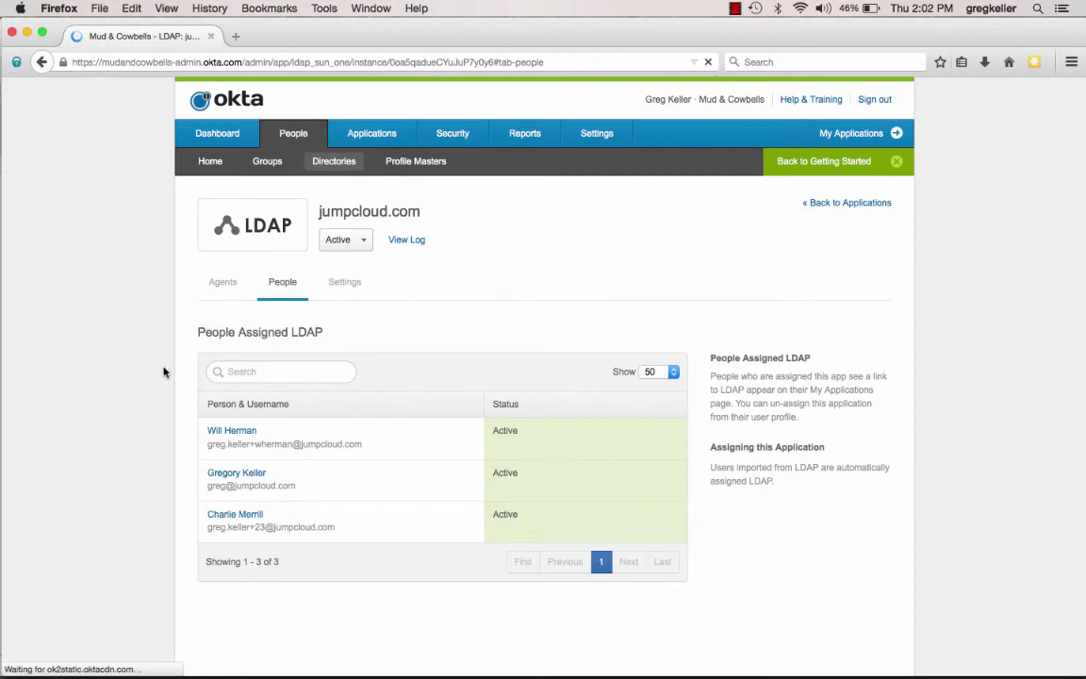